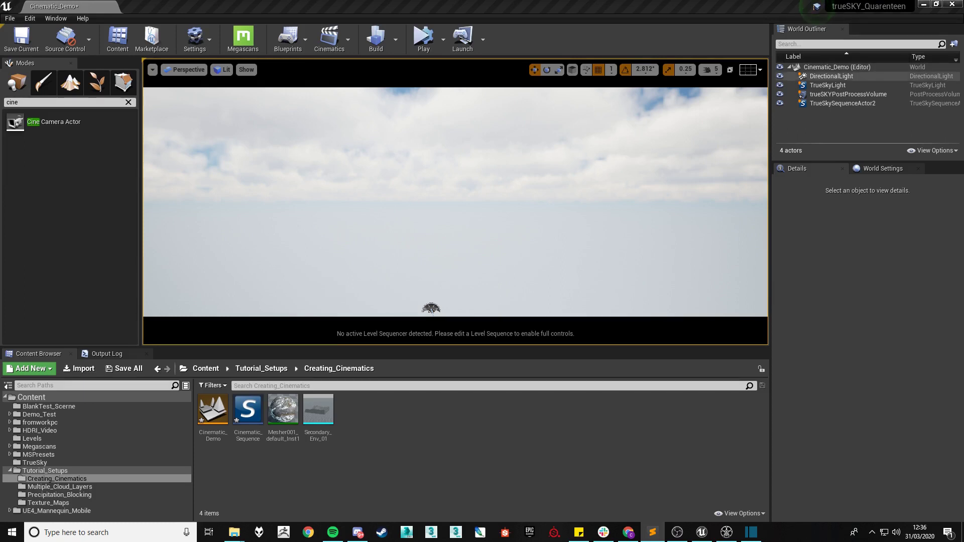
Inspect the Cinematic_Sequence's Clouds keyframe at hour 12, then close the sequence editor.
right_click_drag(456, 226, 455, 200)
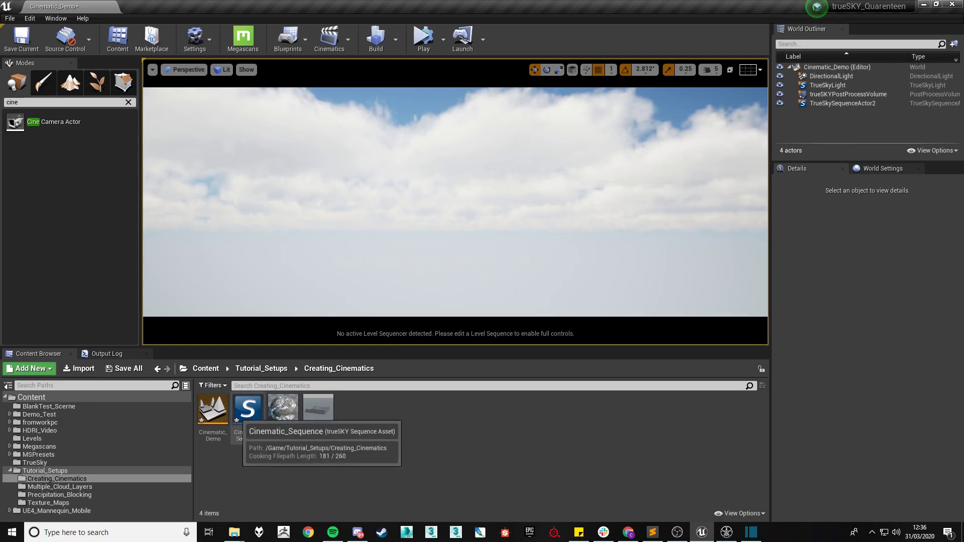
double_click(248, 409)
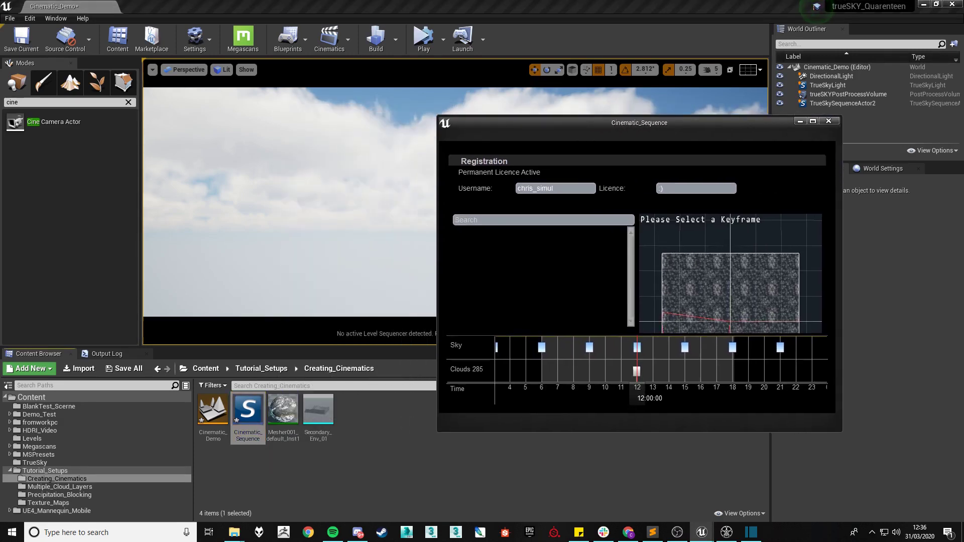
left_click(637, 371)
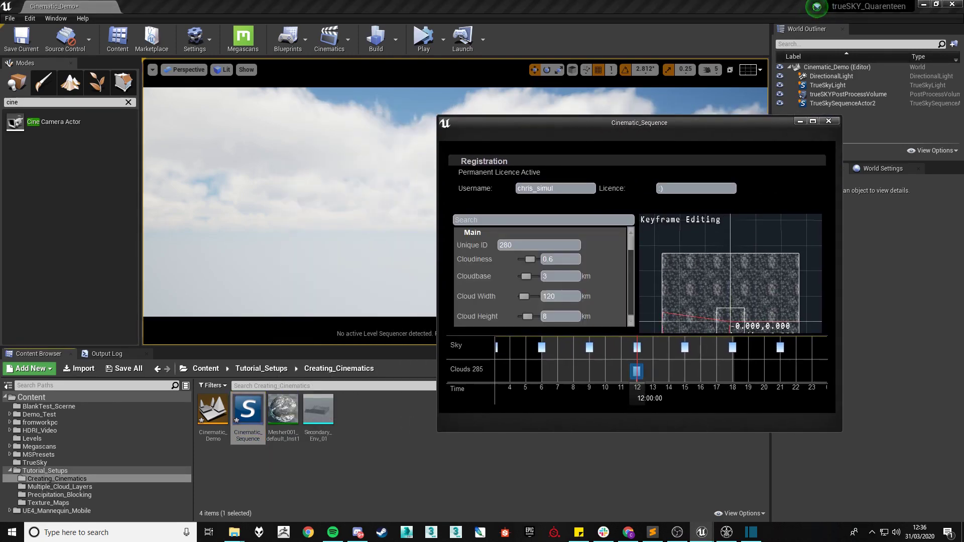
left_click(829, 121)
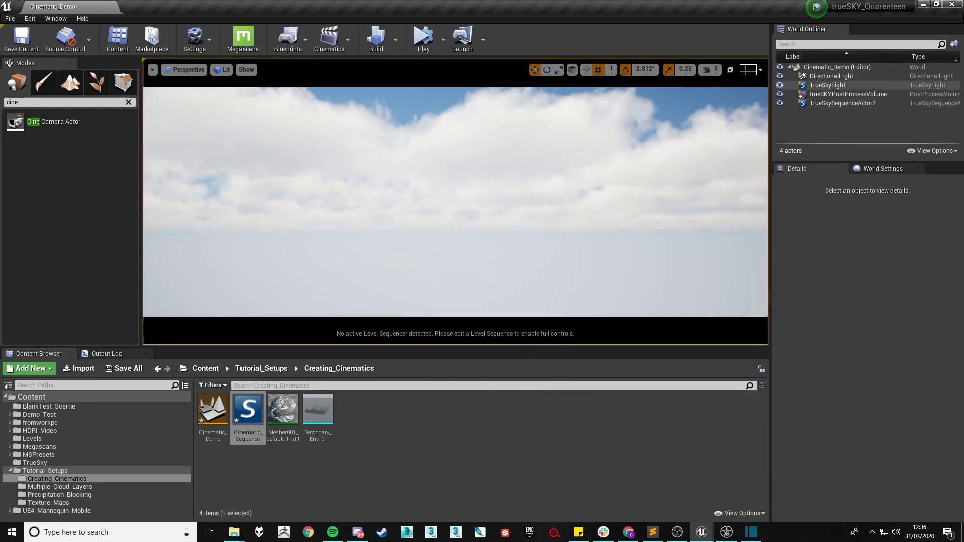
Select TrueSkySequenceActor2 and set its Maximum Cloud Resolution to 512.
left_click(844, 104)
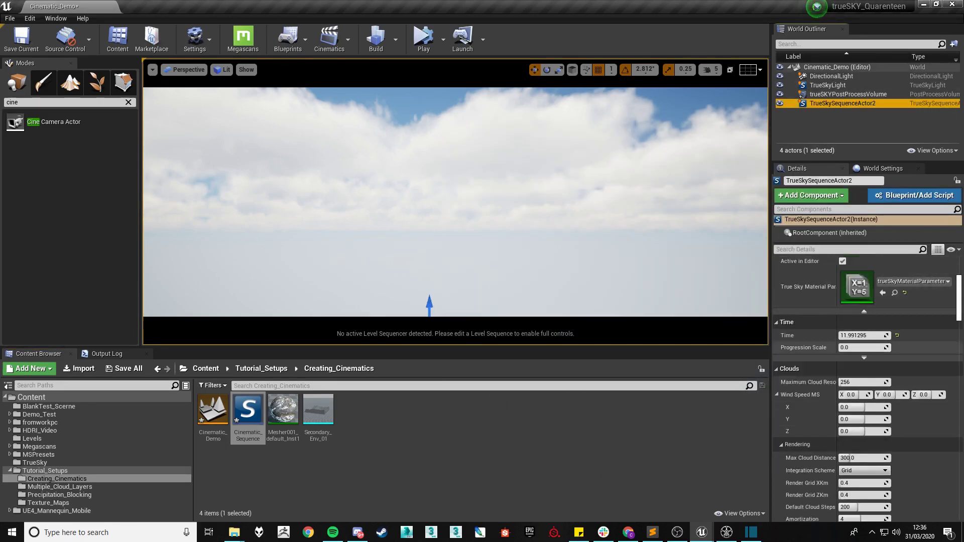
right_click_drag(452, 226, 451, 176)
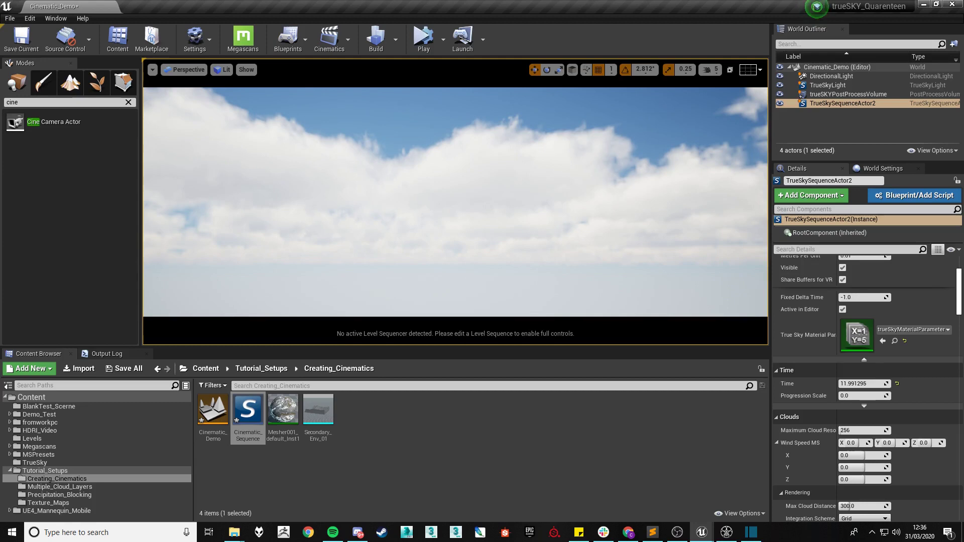
scroll(863, 386, "up", 3)
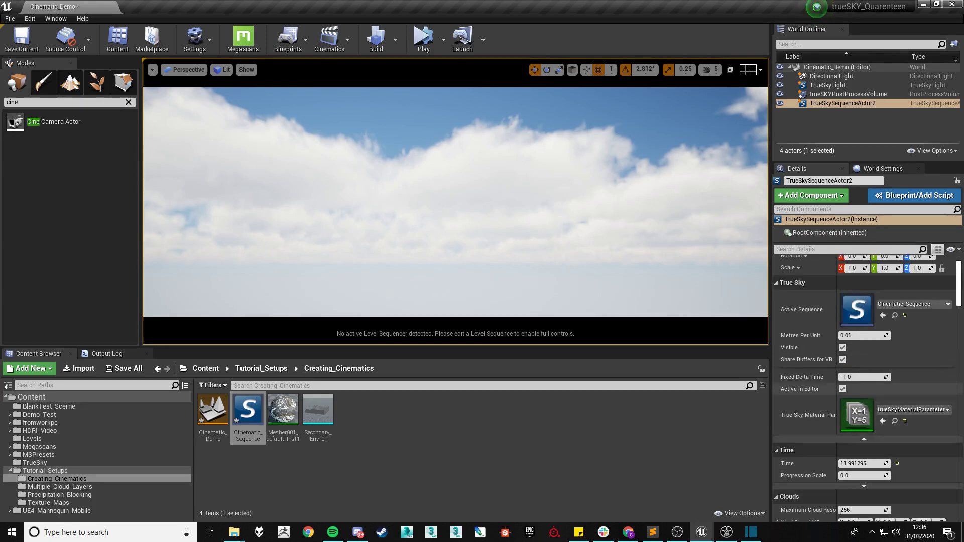
scroll(864, 386, "down", 3)
scroll(863, 402, "down", 2)
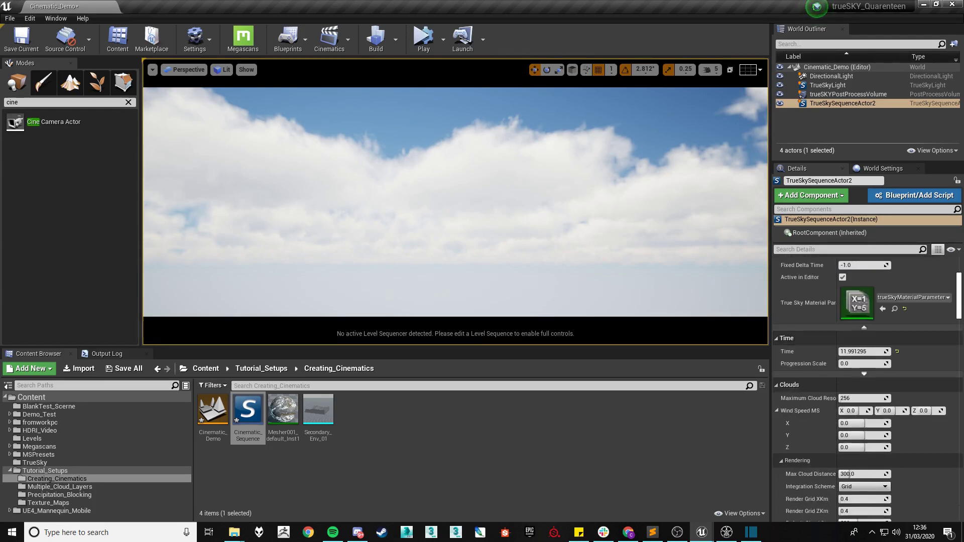
left_click(862, 382)
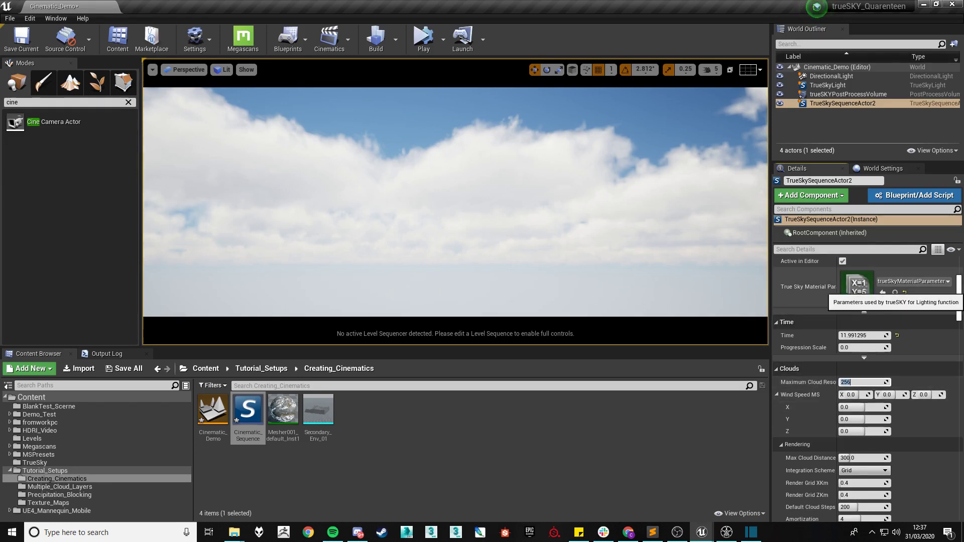
type("512")
Set the Render Grid XKm to 0.1 and ZKm to 0.05.
scroll(864, 397, "down", 1)
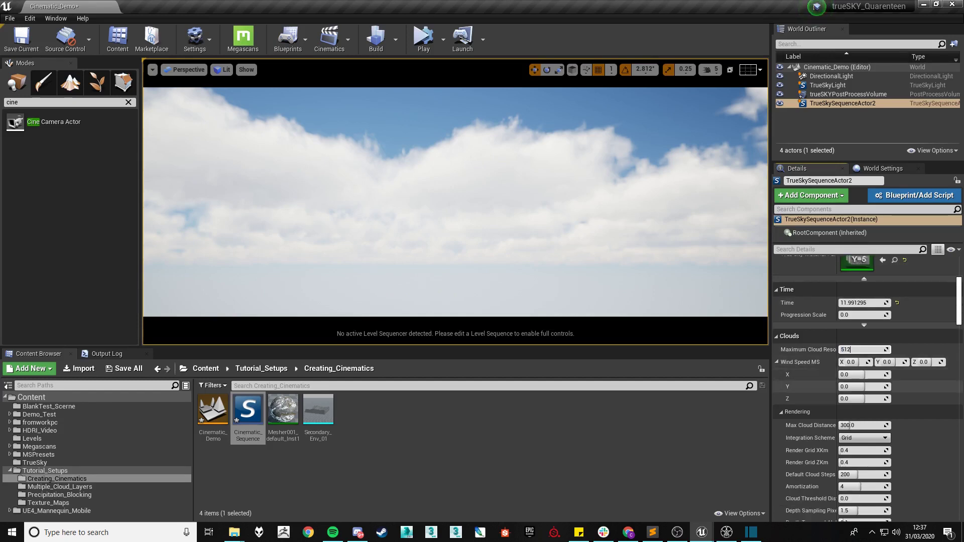
scroll(863, 397, "down", 2)
scroll(863, 397, "down", 1)
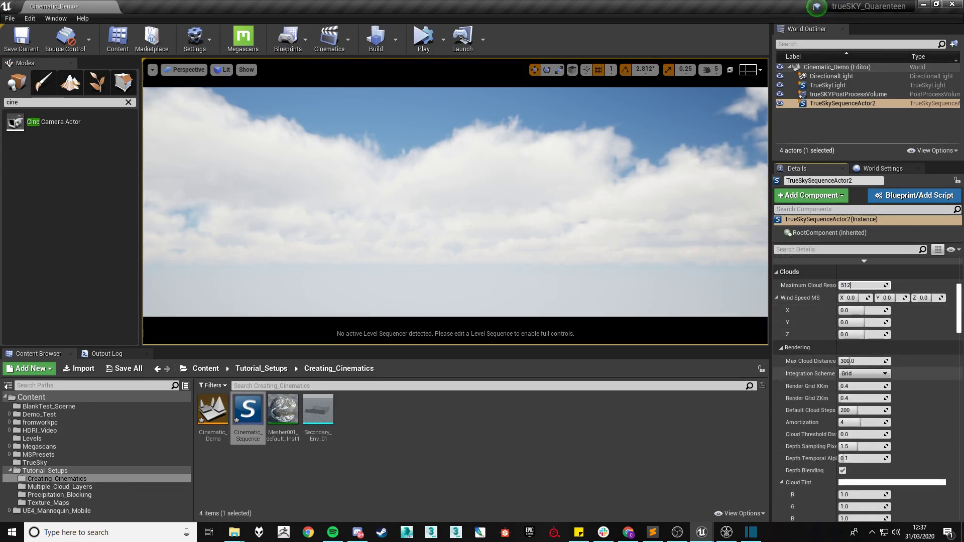
left_click(848, 386)
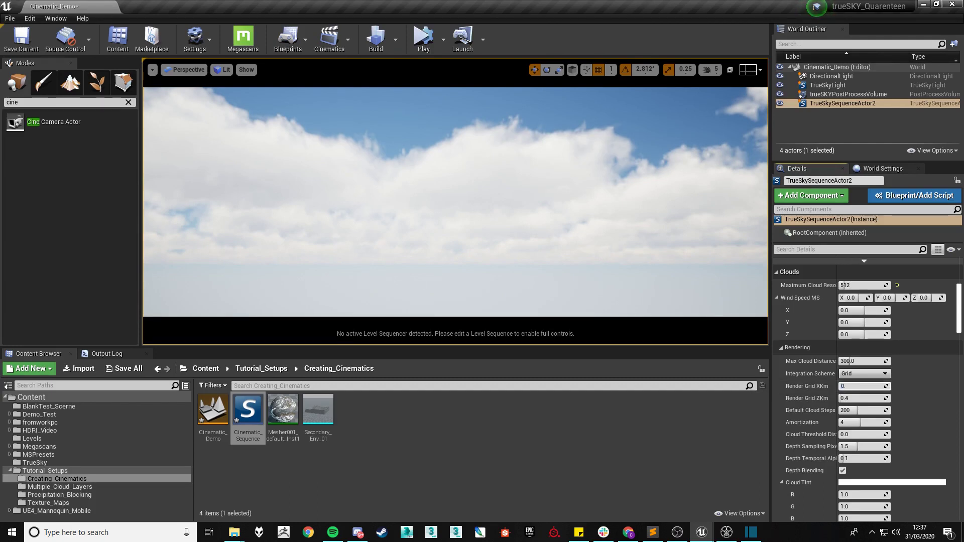
type("1")
key("Tab")
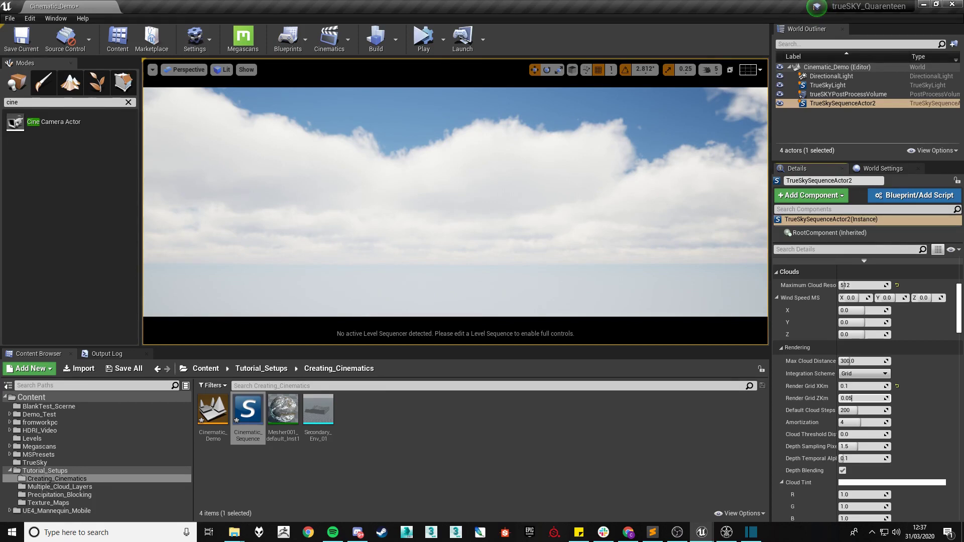
key("Return")
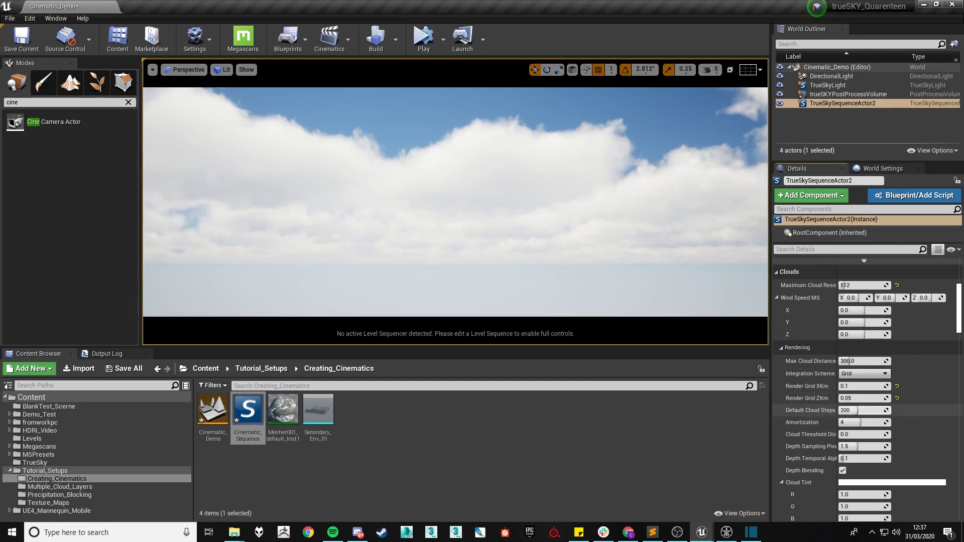
Set Default Cloud Steps to 500 and drag Amortization down to 1.
left_click(861, 411)
type("500")
key("Return")
scroll(864, 391, "down", 2)
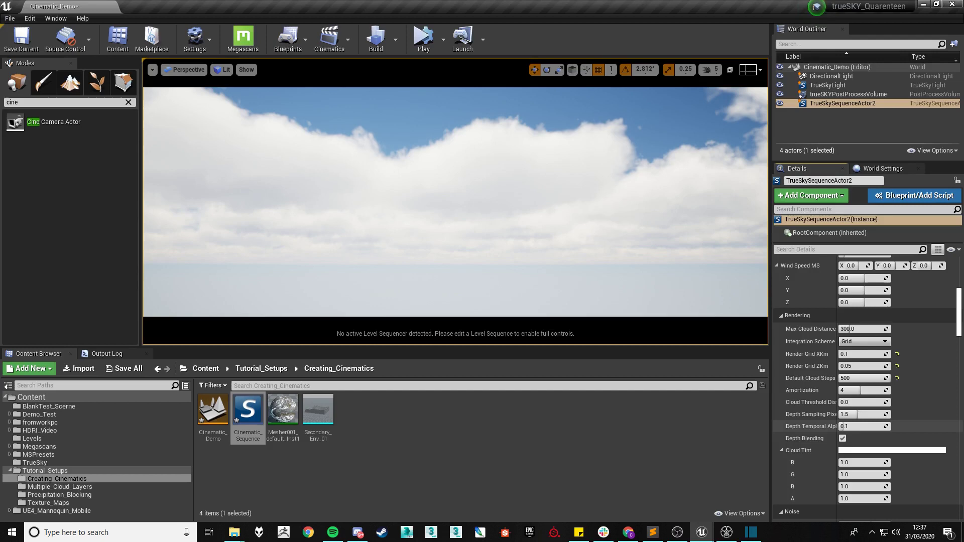
left_click_drag(861, 390, 852, 390)
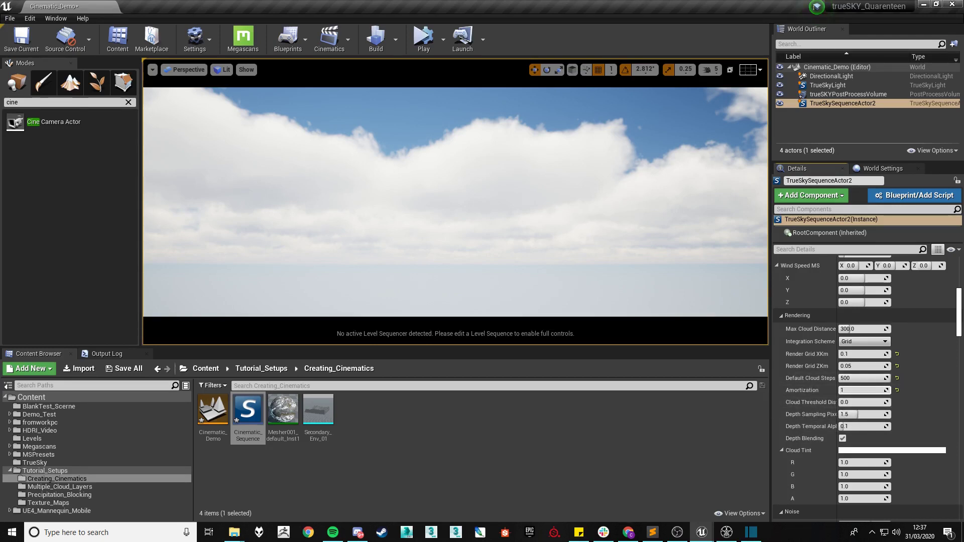
Tick Render Water in the Water section and frame the view on the sky actor.
scroll(864, 351, "down", 5)
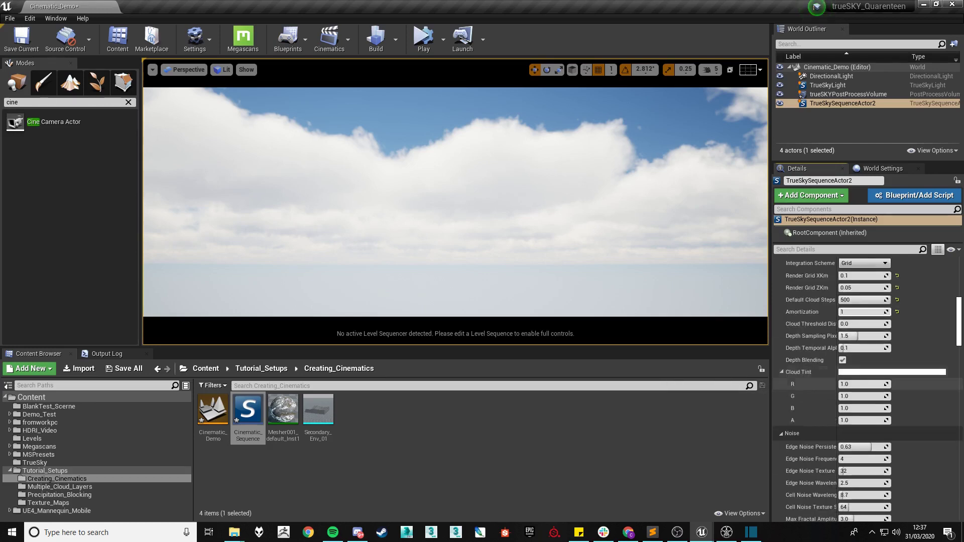
scroll(864, 366, "down", 5)
scroll(863, 382, "down", 2)
mouse_move(864, 359)
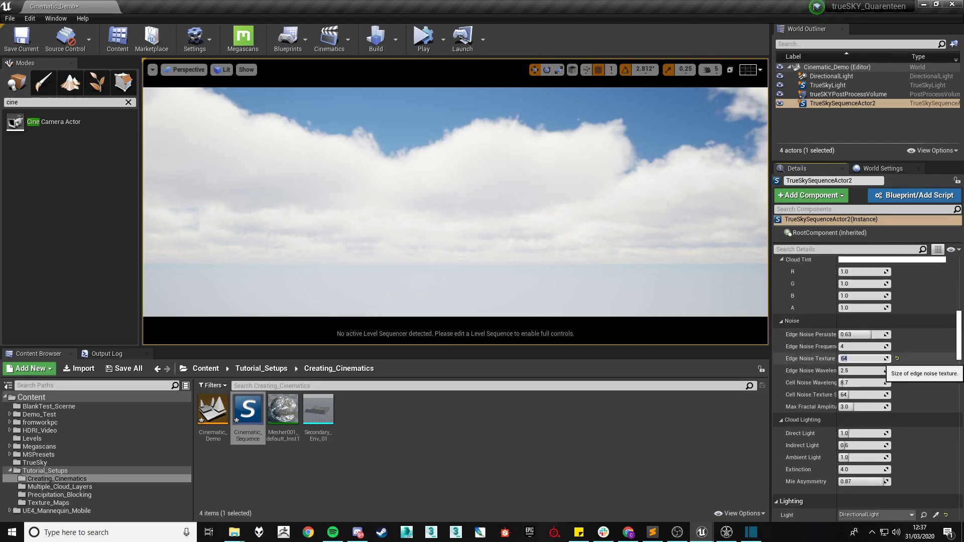
scroll(876, 361, "down", 5)
scroll(876, 361, "down", 5)
scroll(876, 360, "down", 4)
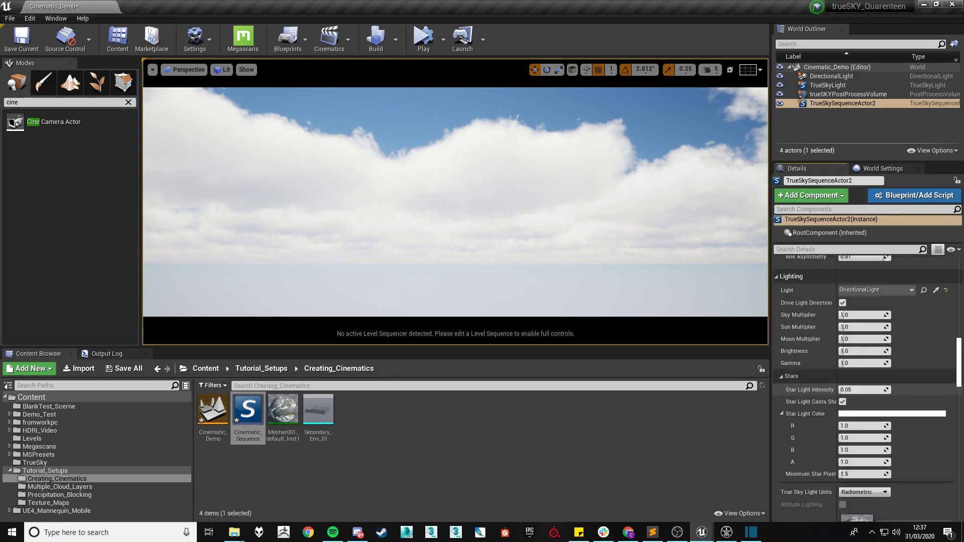
scroll(864, 387, "down", 3)
scroll(864, 386, "down", 1)
scroll(864, 386, "down", 2)
scroll(863, 387, "down", 3)
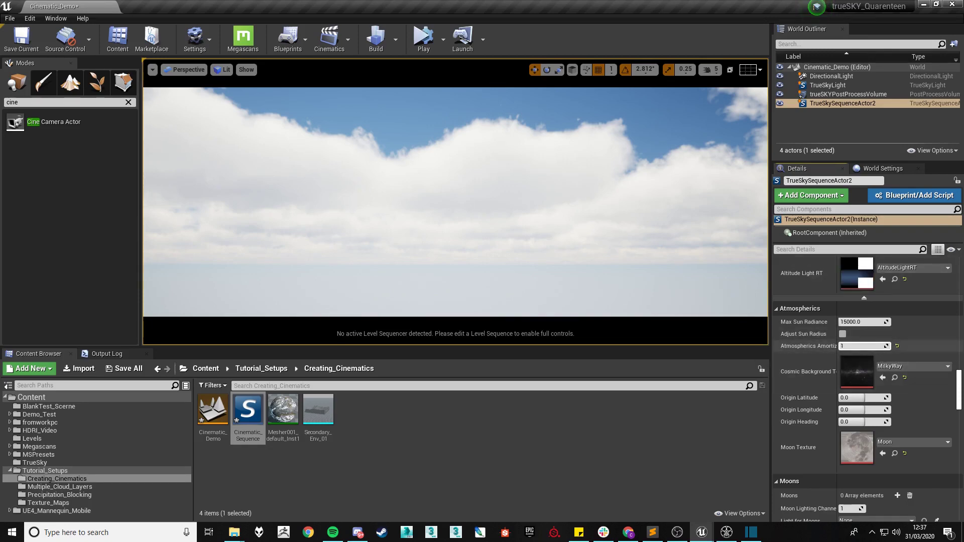
scroll(853, 377, "down", 6)
scroll(808, 399, "down", 3)
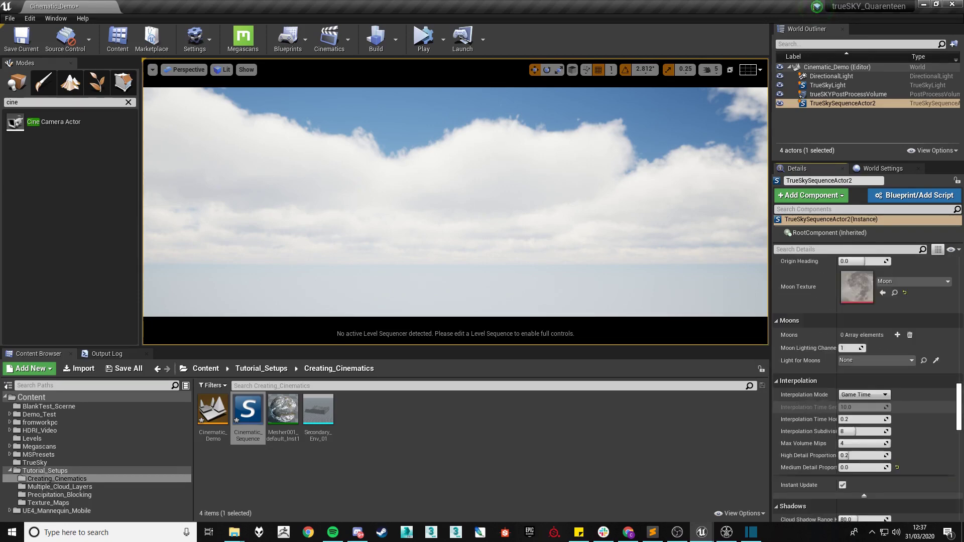
scroll(808, 402, "down", 4)
scroll(811, 432, "down", 4)
scroll(811, 435, "down", 3)
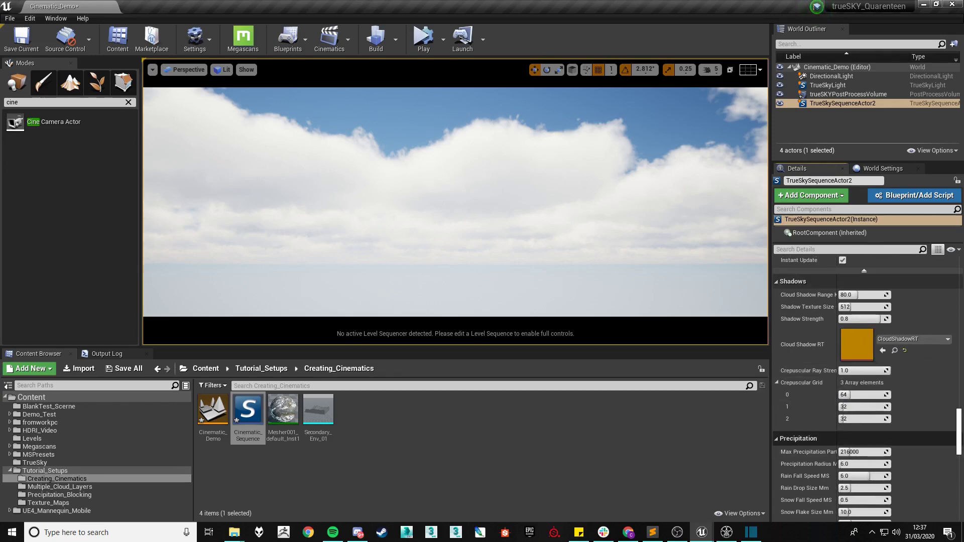
scroll(811, 435, "down", 3)
scroll(811, 435, "down", 3)
scroll(811, 435, "down", 3)
scroll(811, 435, "down", 3)
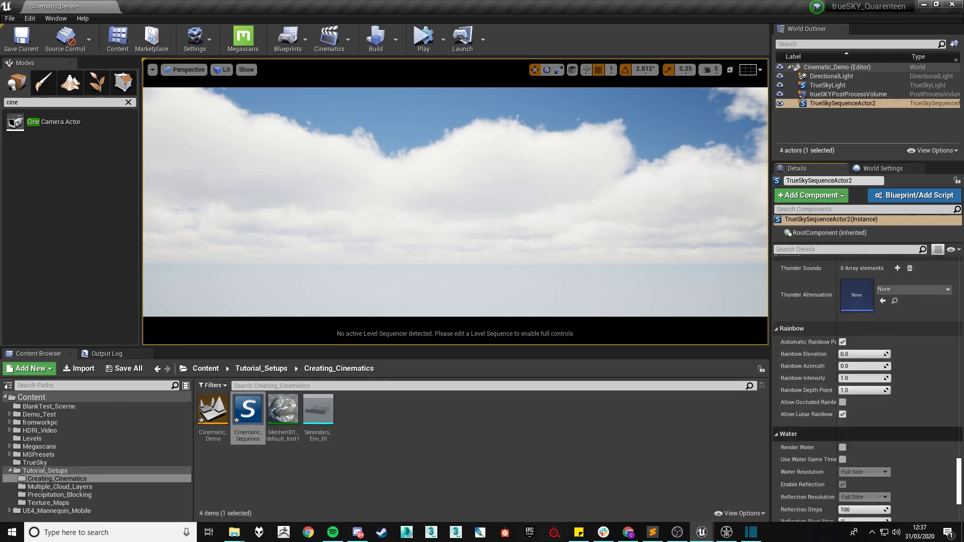
scroll(811, 435, "down", 3)
scroll(811, 435, "down", 3)
left_click(842, 335)
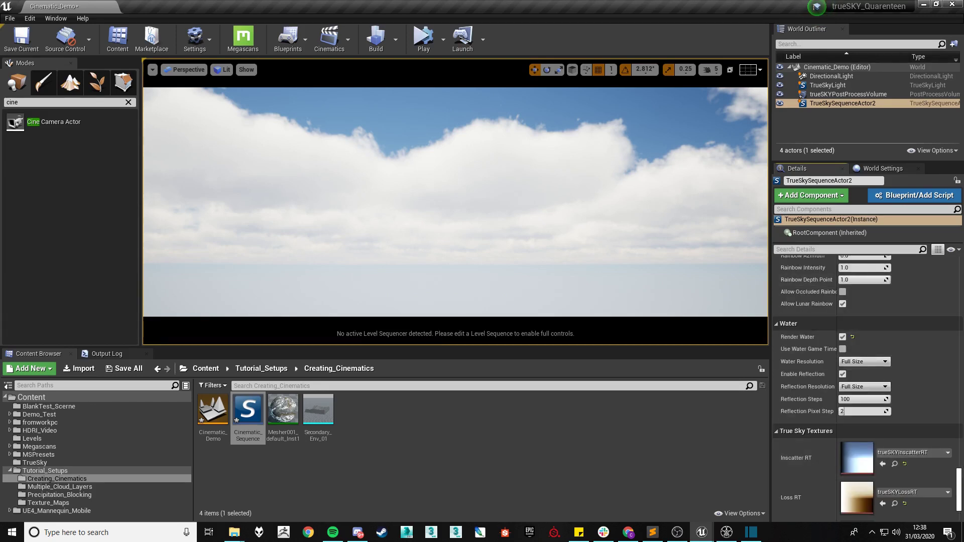
key("f")
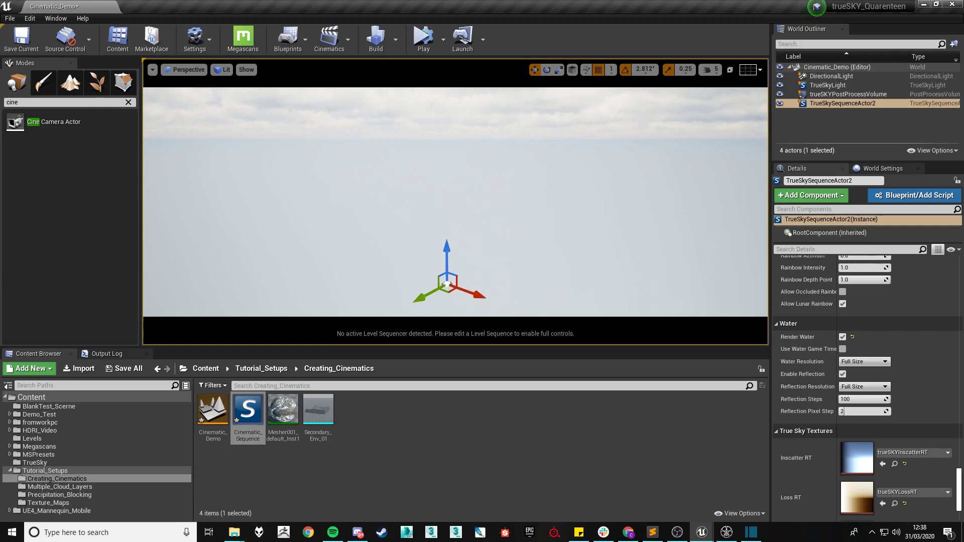
Place a True Sky Water actor, reset its location to the origin, and tick Boundless Ocean.
key("BackSpace")
key("BackSpace")
key("BackSpace")
type("water")
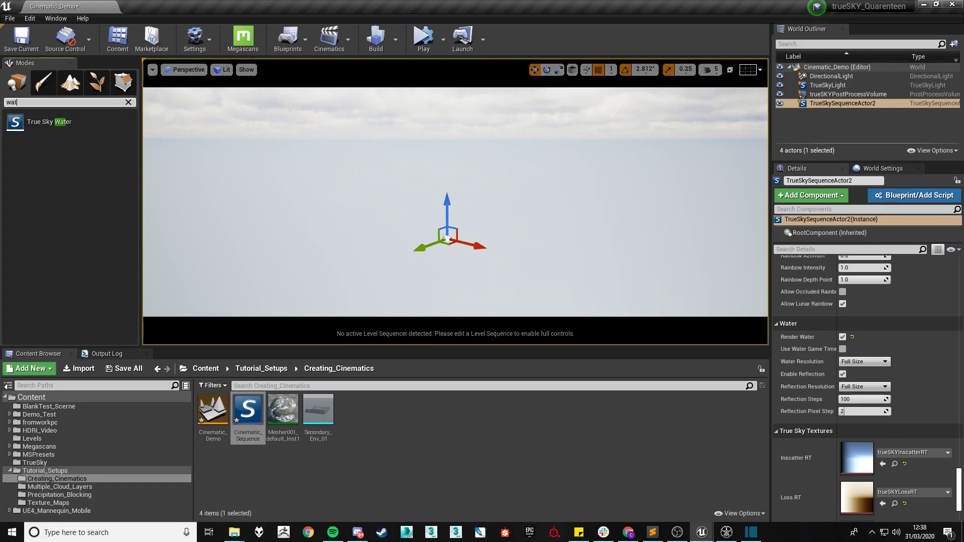
left_click_drag(50, 122, 447, 239)
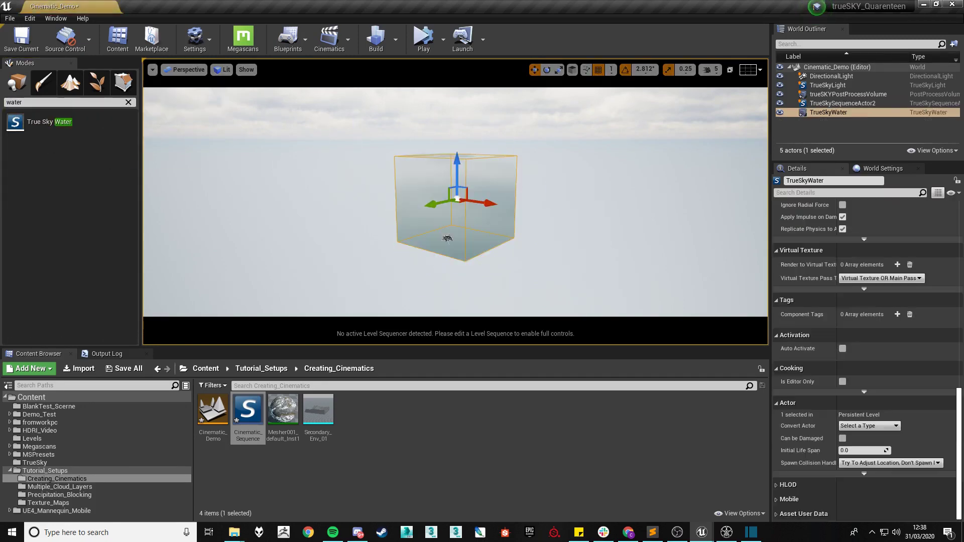
scroll(863, 351, "up", 5)
scroll(864, 351, "up", 5)
scroll(864, 351, "up", 3)
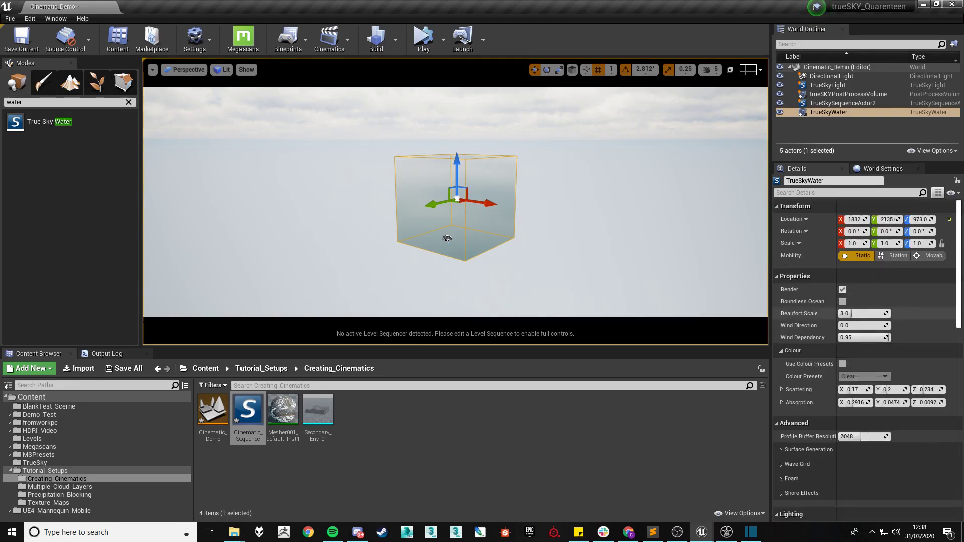
left_click(949, 220)
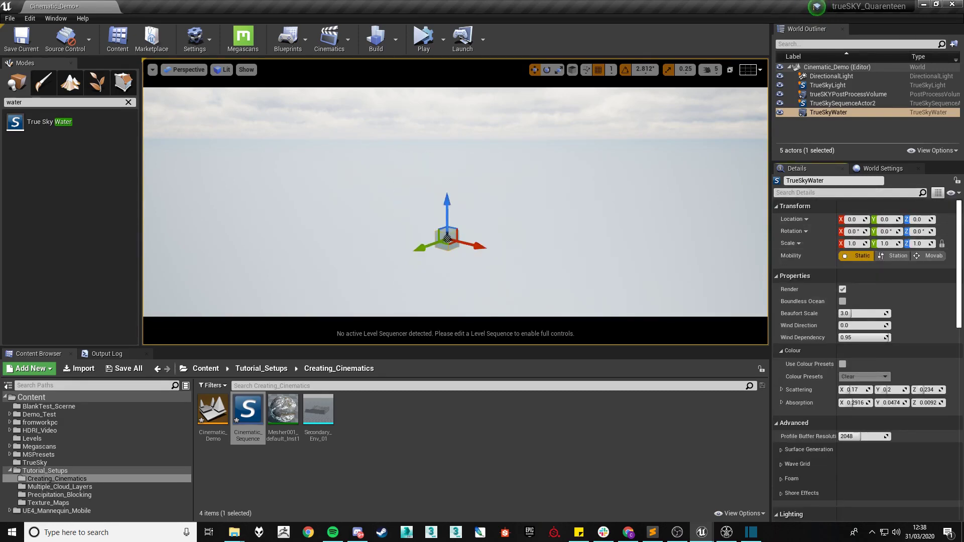
left_click(842, 301)
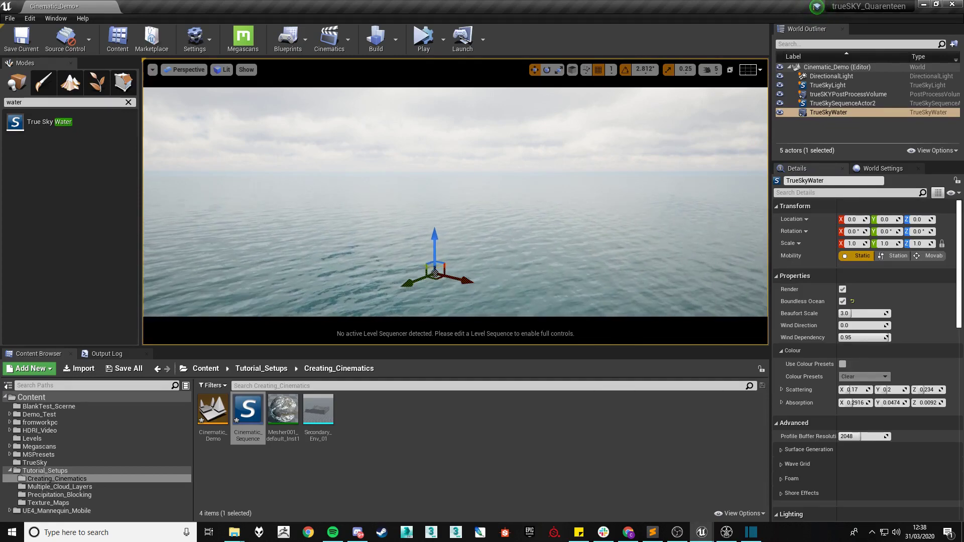
key("Escape")
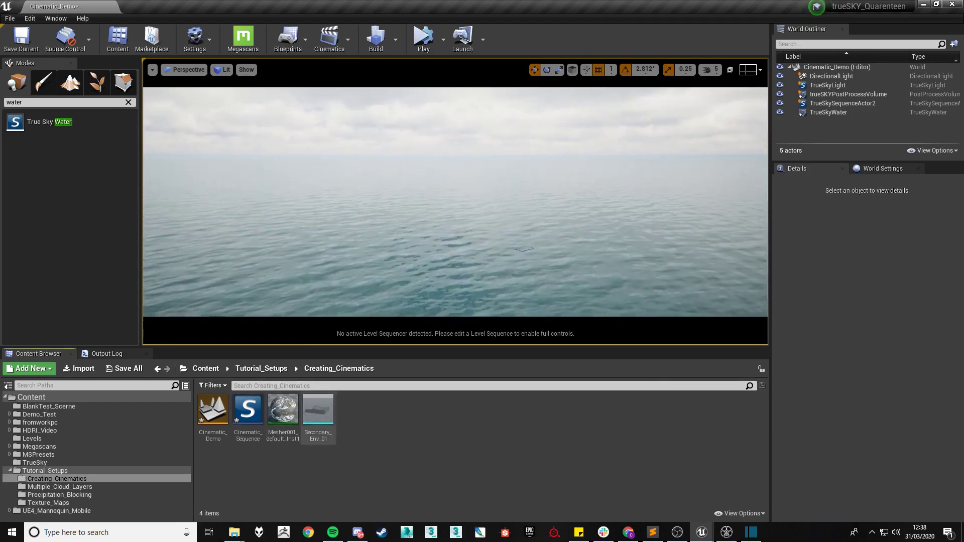
Place Secondary_Env_01, scale it to 25, and lower its Z location to -7022.
left_click_drag(318, 409, 451, 211)
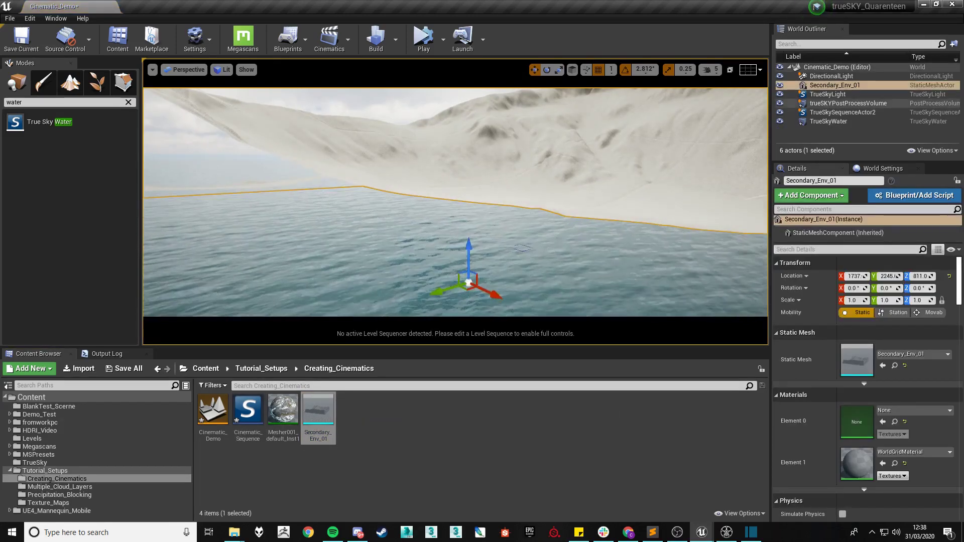
key("f")
key("f")
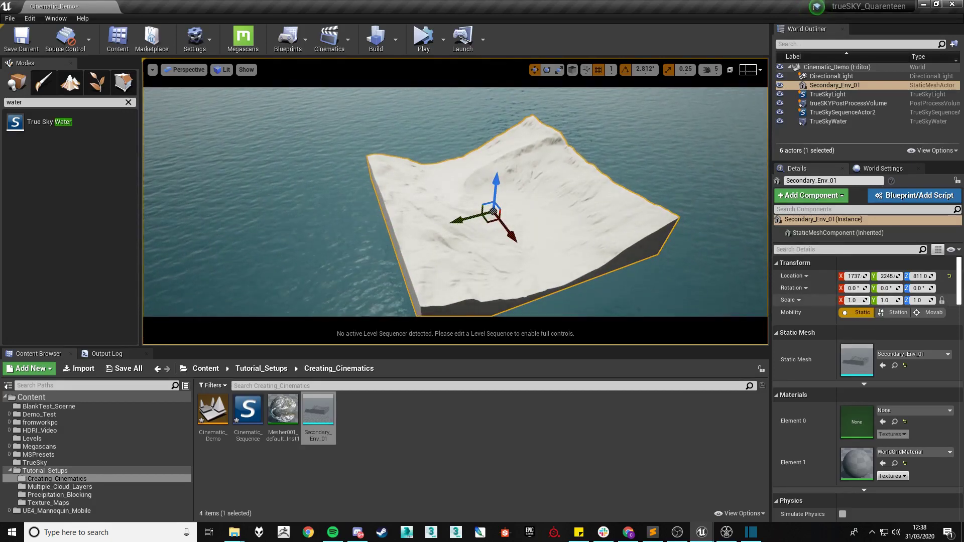
type("25")
key("Return")
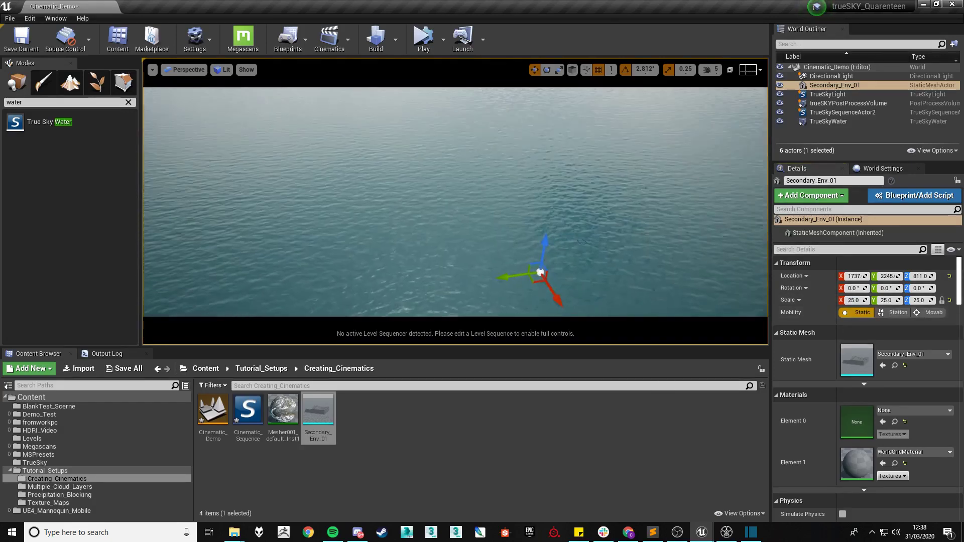
key("f")
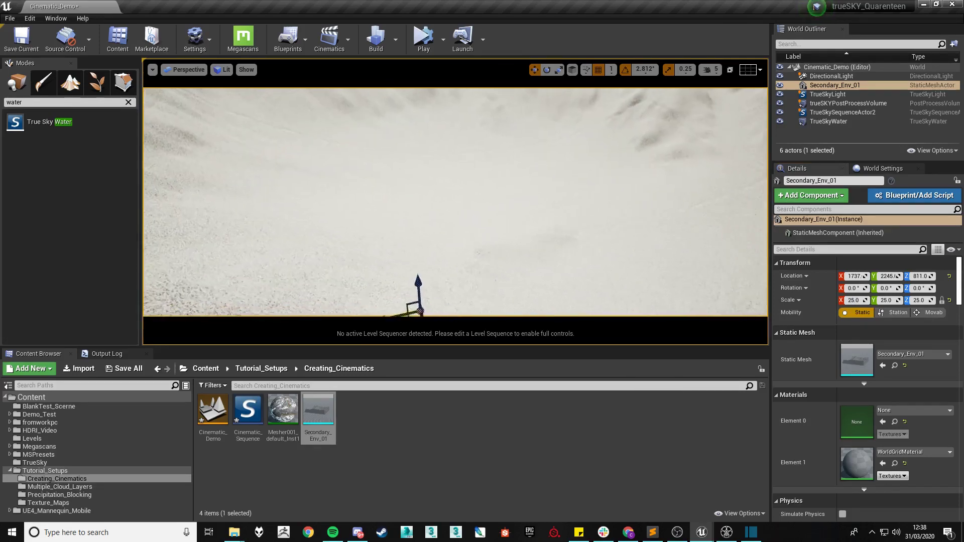
left_click_drag(451, 261, 452, 321)
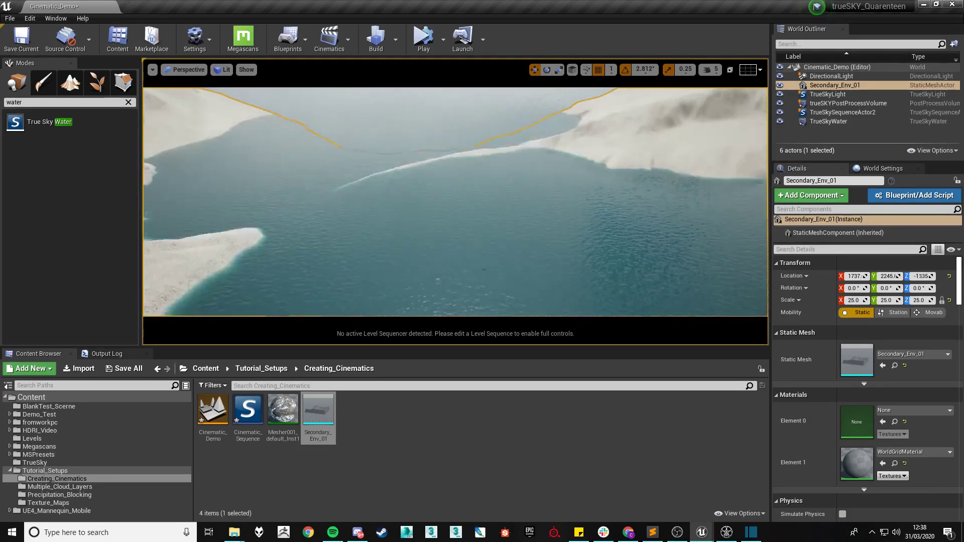
Apply the Mesher001_default_Inst1 material to the terrain's Element 0.
mouse_move(455, 202)
right_mouse_down()
mouse_move(502, 202)
mouse_move(482, 211)
right_mouse_up()
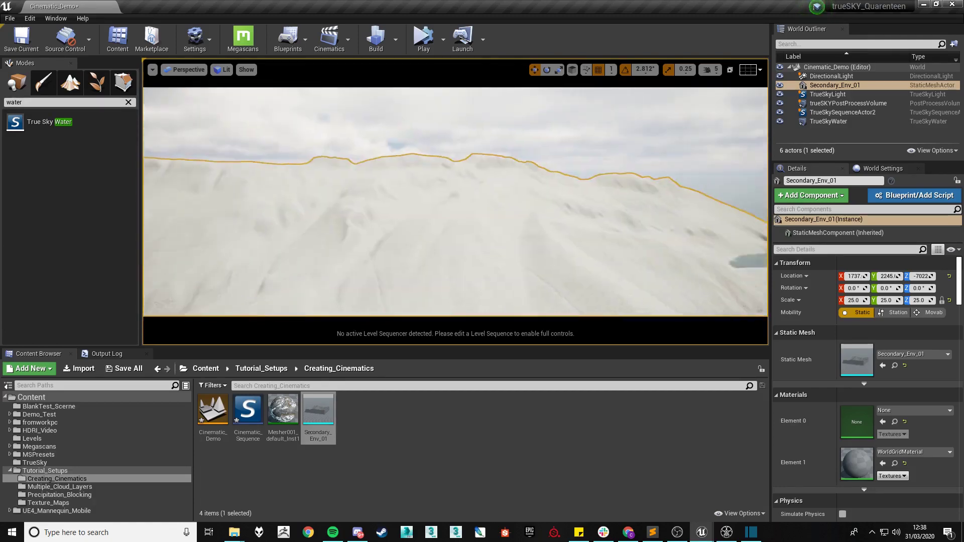
left_click_drag(282, 411, 857, 421)
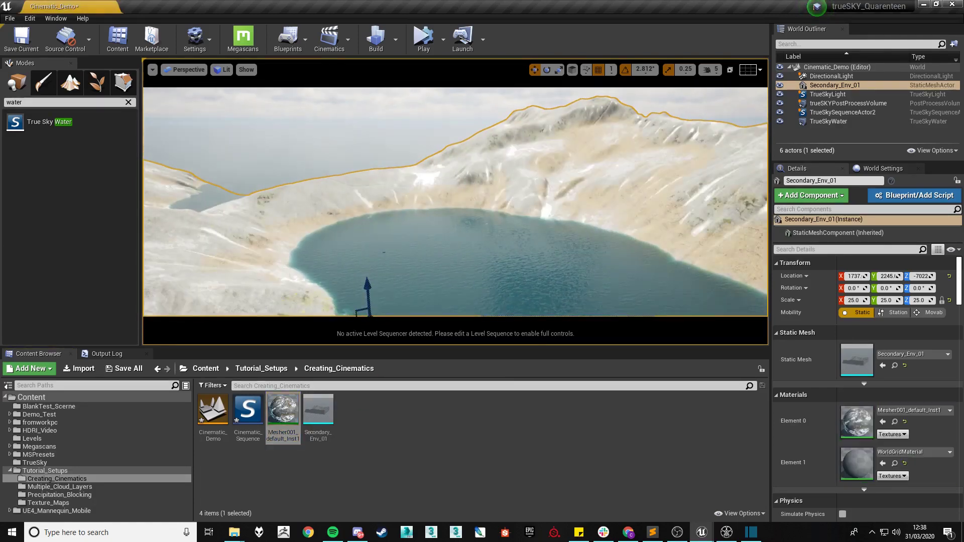
mouse_move(482, 211)
right_mouse_down()
mouse_move(502, 210)
mouse_move(482, 211)
right_mouse_up()
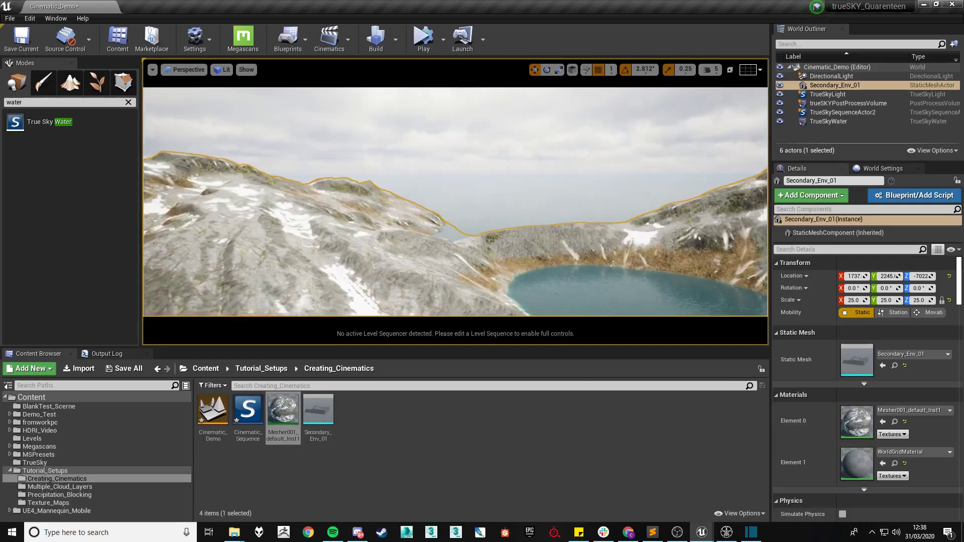
On trueSKYPostProcessVolume, enable Exposure Min and Max Brightness and set both to 1.0.
left_click(836, 103)
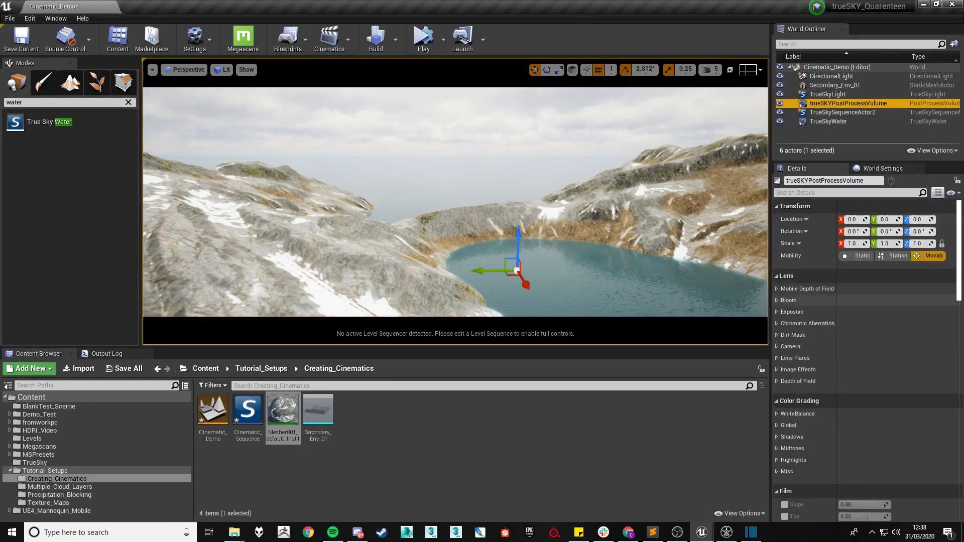
left_click(792, 312)
scroll(813, 326, "down", 1)
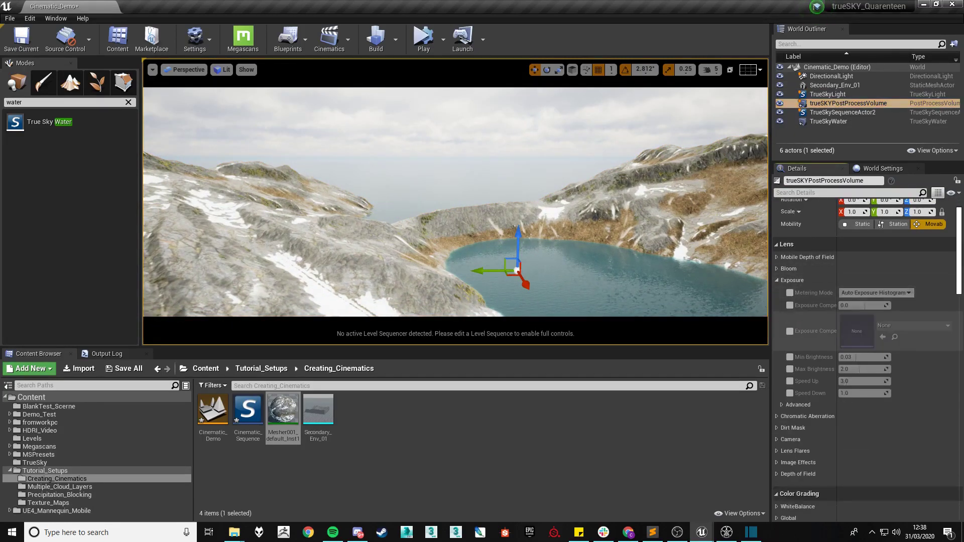
scroll(813, 326, "down", 1)
left_click(790, 341)
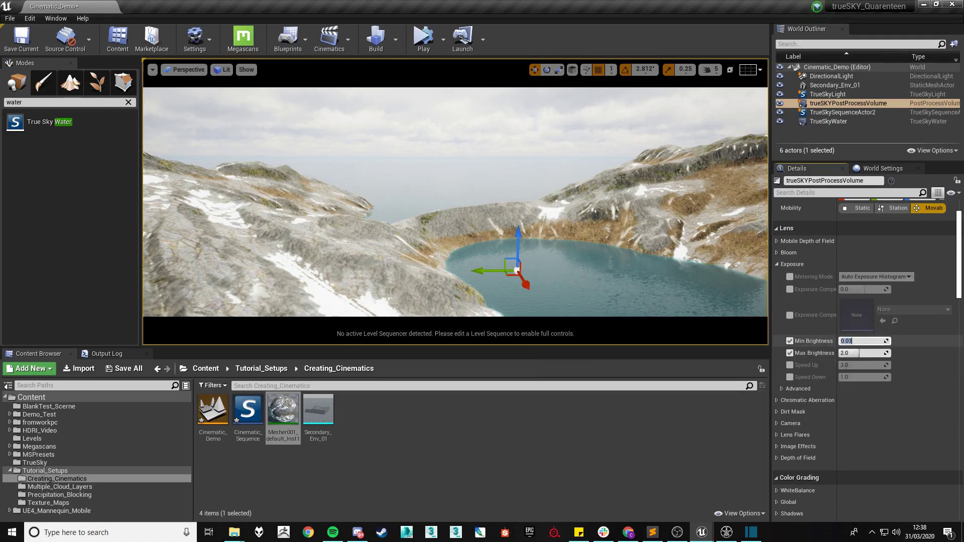
type("1")
key("Tab")
type("1")
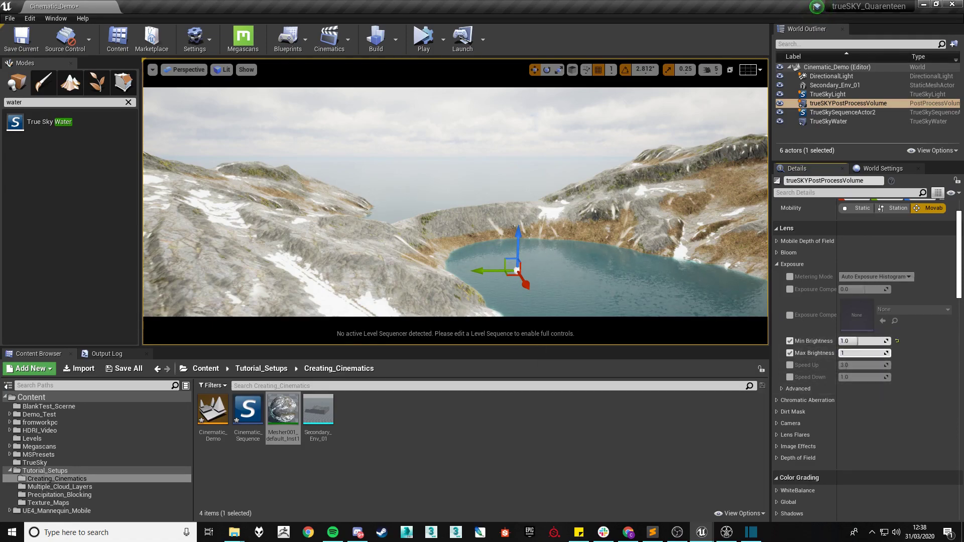
key("Return")
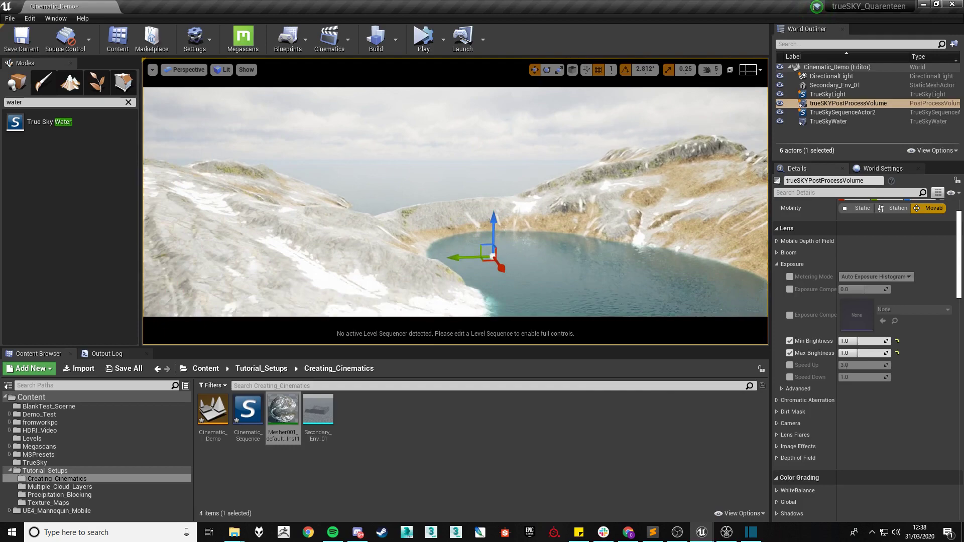
right_click_drag(456, 201, 456, 201)
key("Escape")
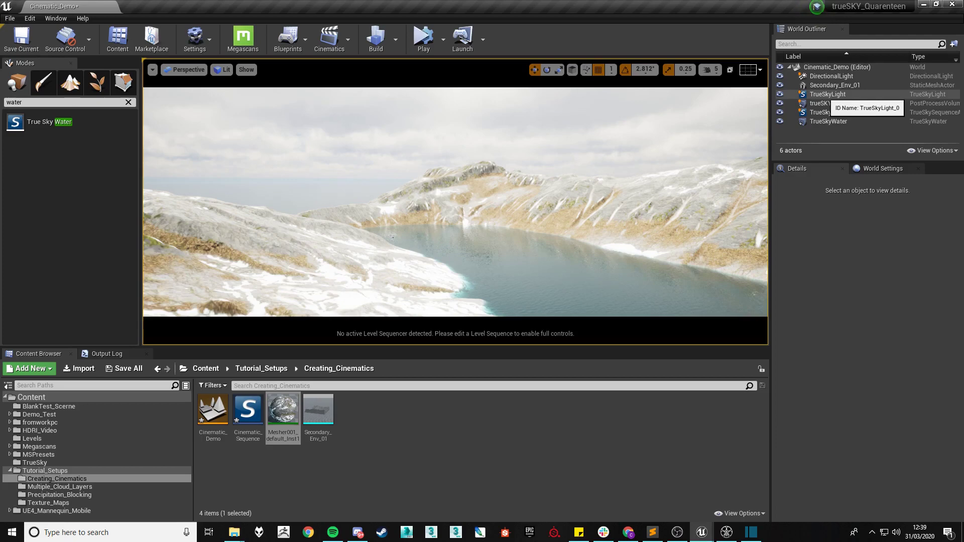
Drag the TrueSkyLight's Update Frequency and Amortization down to 1, then deselect it.
left_click(833, 94)
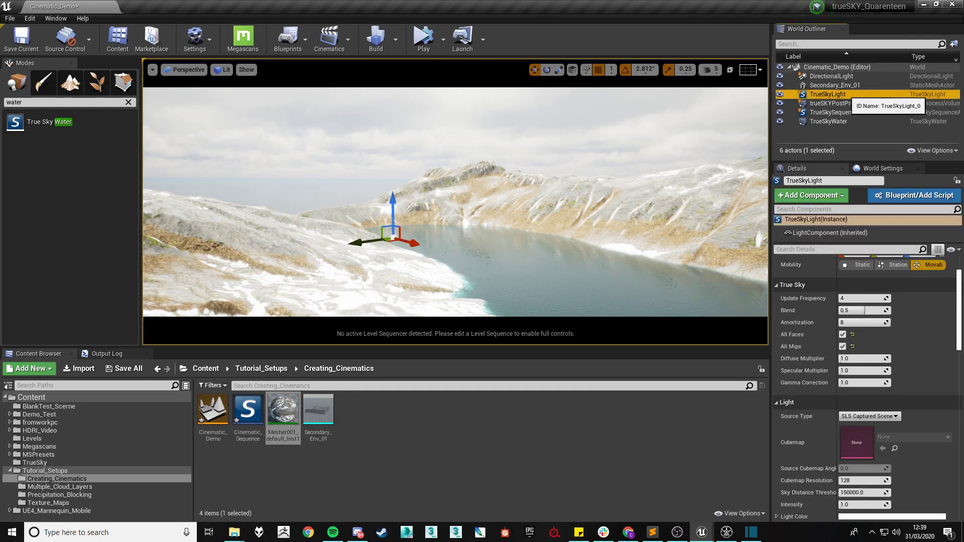
left_click_drag(863, 298, 853, 298)
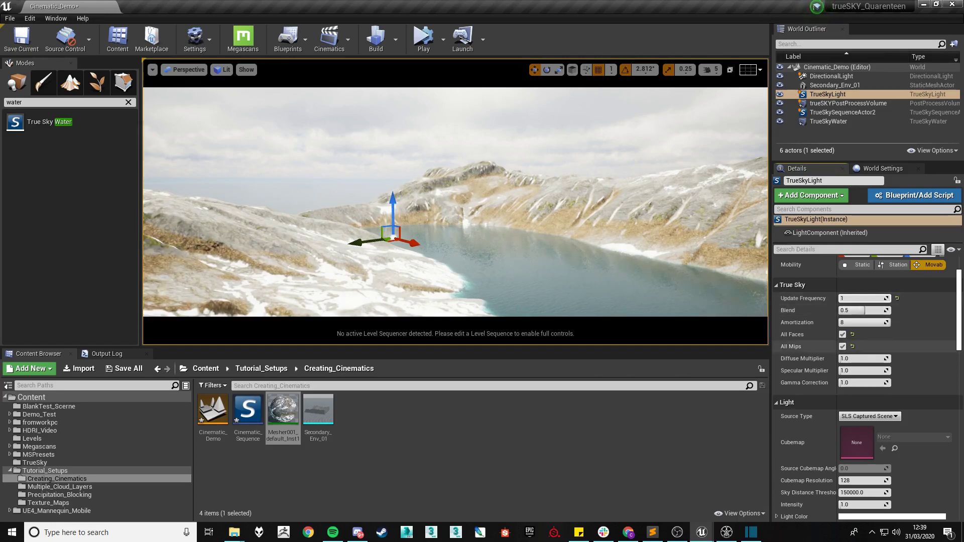
left_click_drag(863, 322, 849, 322)
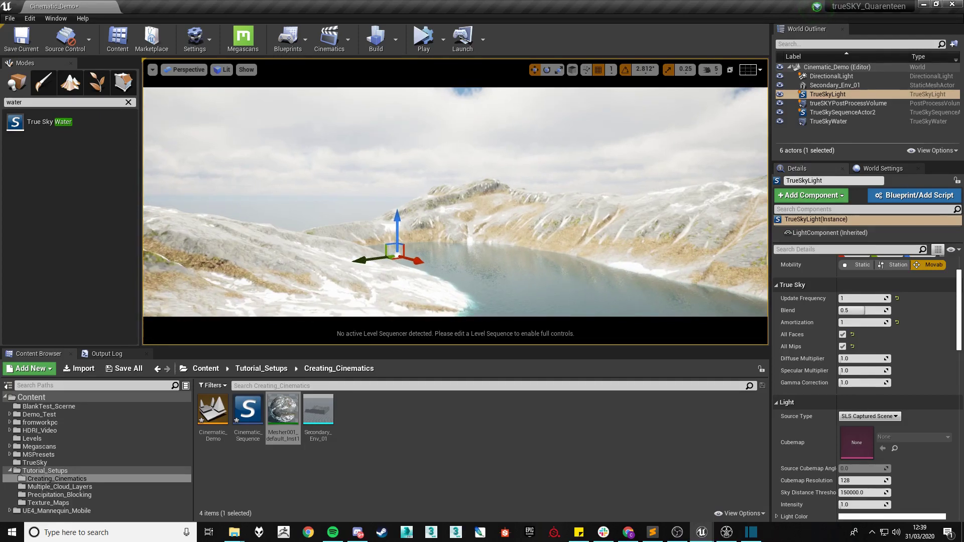
key("Escape")
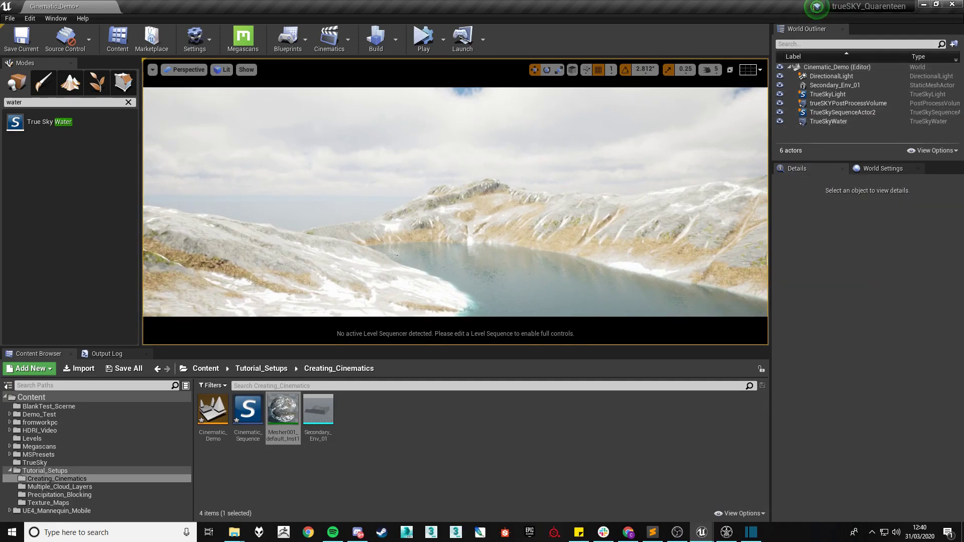
left_click(842, 112)
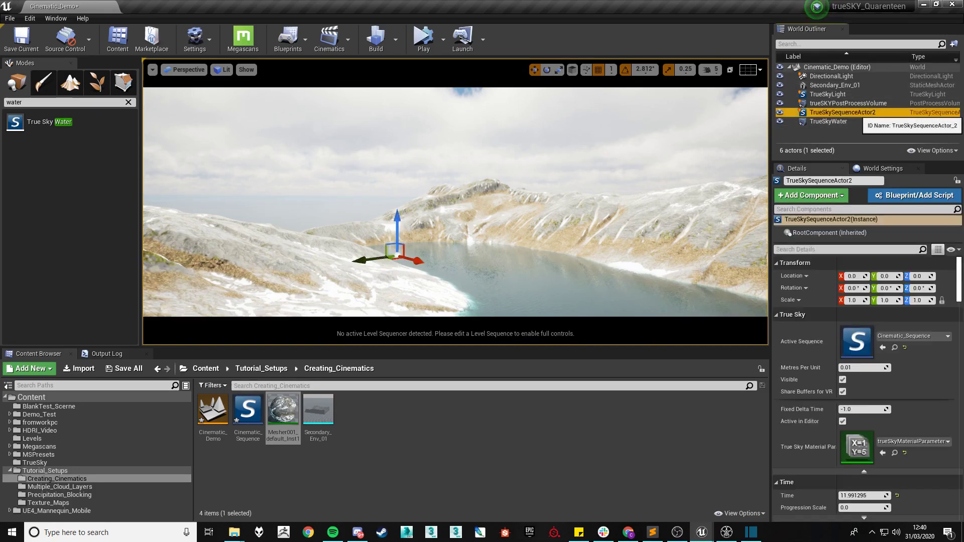
scroll(867, 386, "down", 5)
scroll(867, 386, "down", 5)
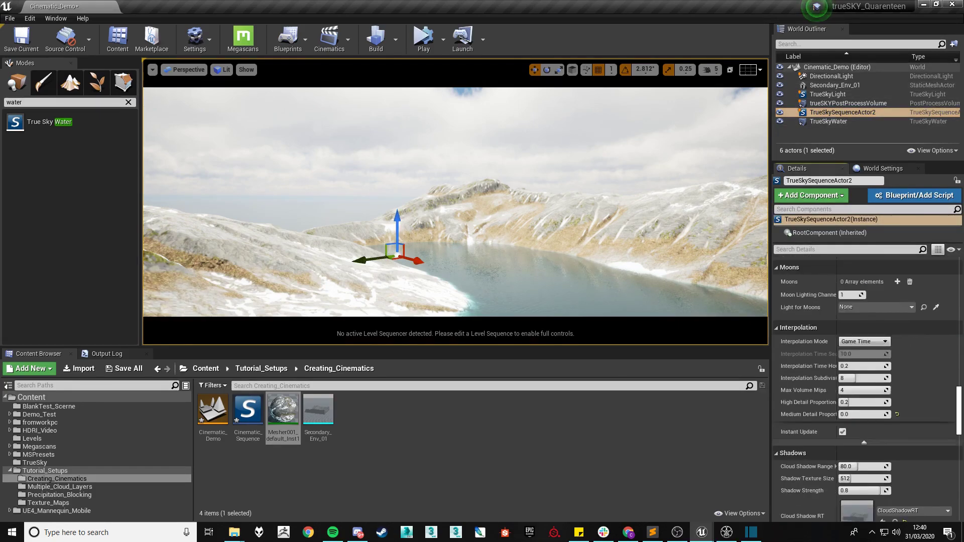
scroll(868, 386, "down", 5)
scroll(867, 387, "down", 3)
scroll(843, 312, "down", 3)
scroll(844, 352, "down", 3)
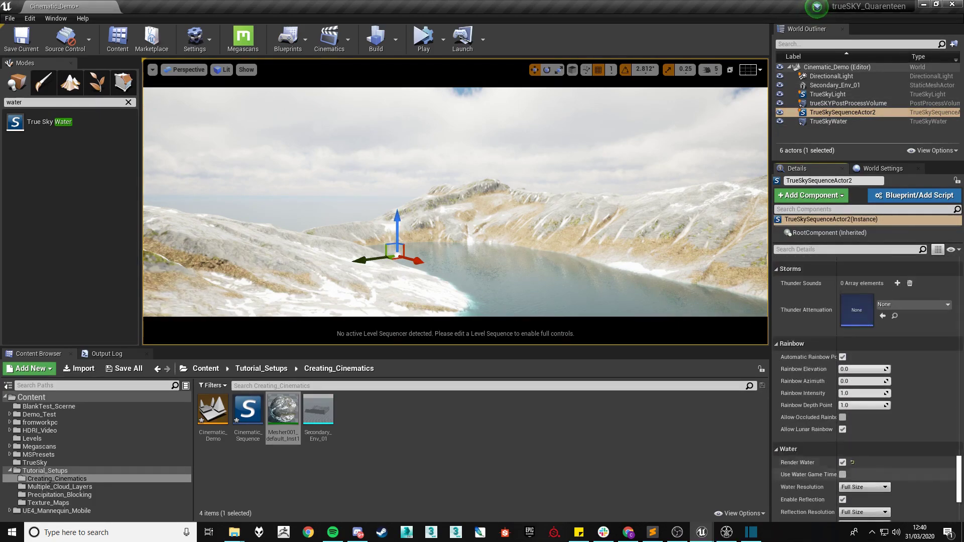
scroll(843, 402, "down", 3)
scroll(842, 440, "down", 3)
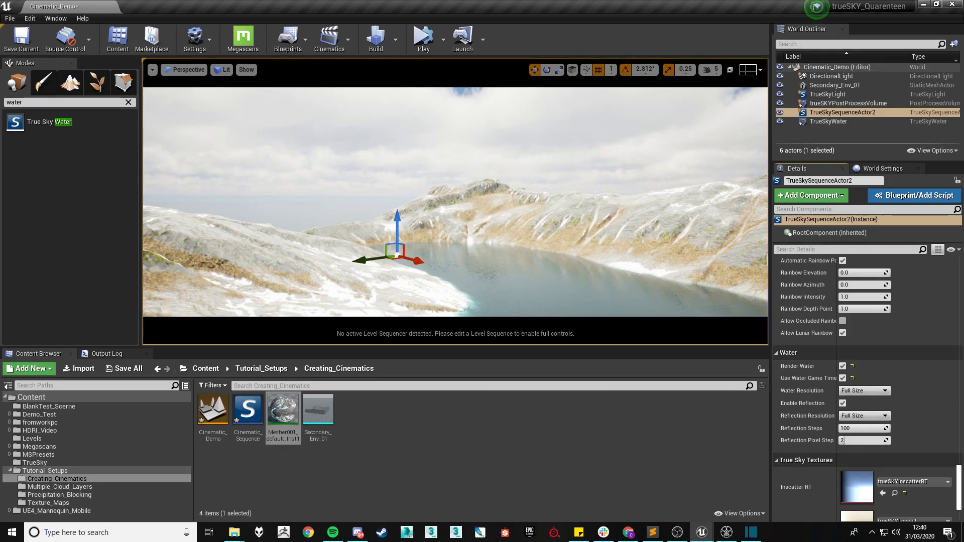
key("Escape")
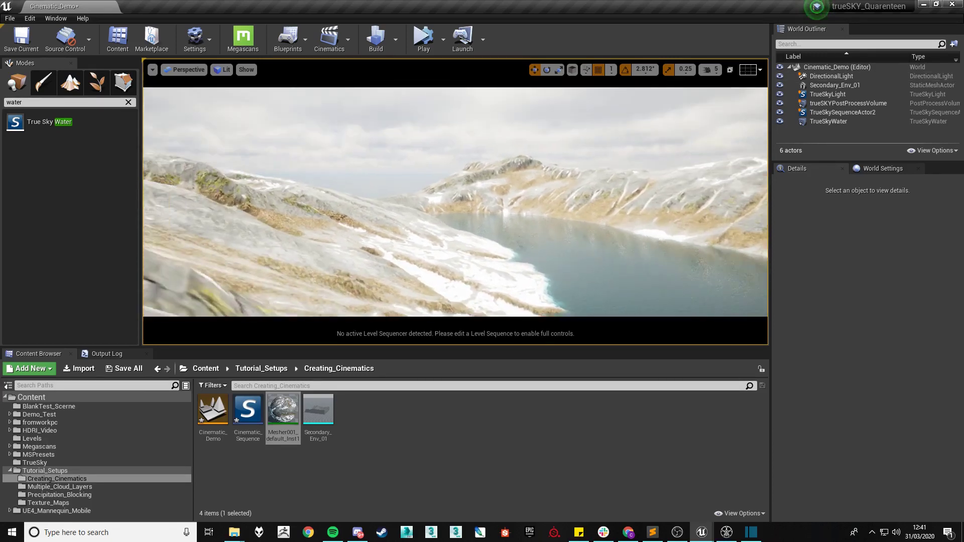
Reselect TrueSkySequenceActor2 and review its Details settings.
left_click(842, 112)
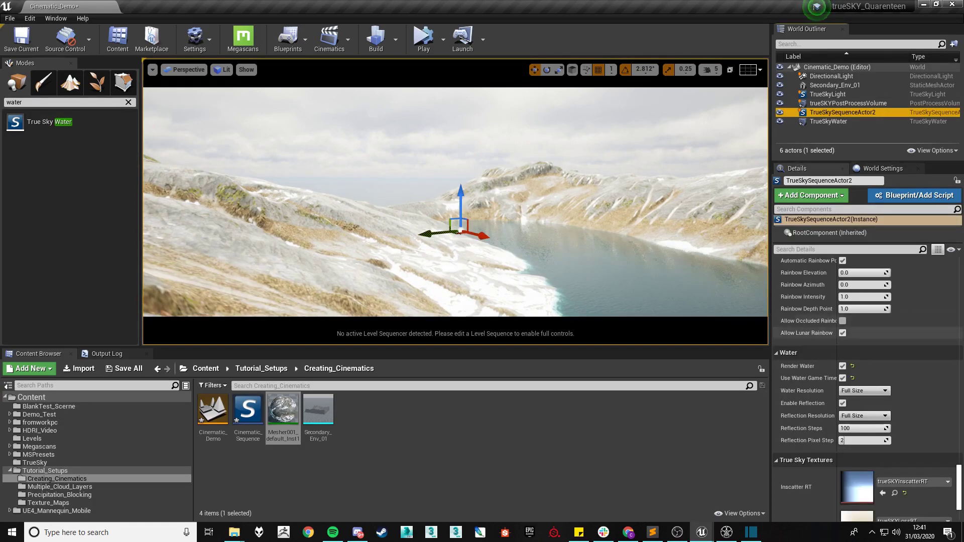
scroll(866, 389, "down", 5)
scroll(867, 389, "up", 5)
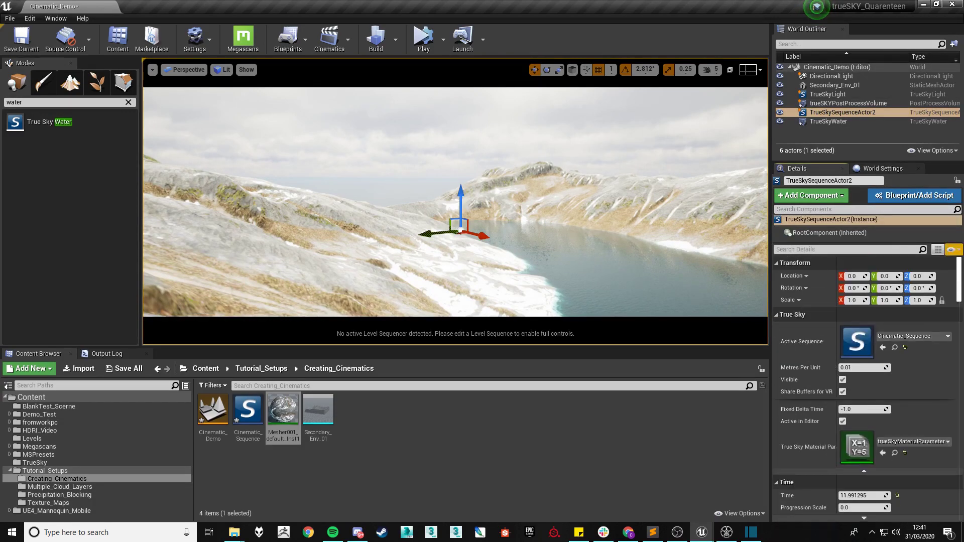
scroll(867, 389, "down", 1)
scroll(867, 389, "down", 1)
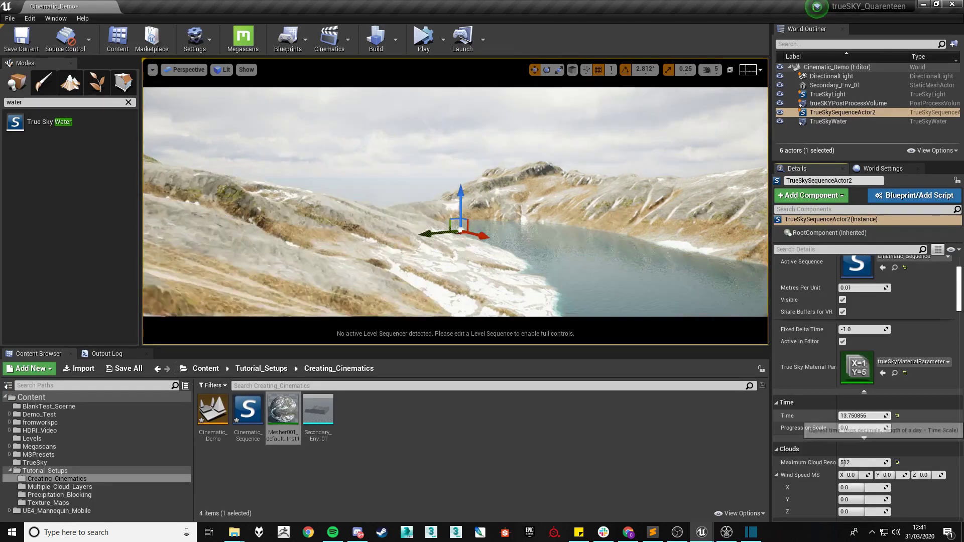
Select the Secondary_Env_01 terrain, frame the view low across the lake, then clear the selection.
left_click(551, 227)
key("e")
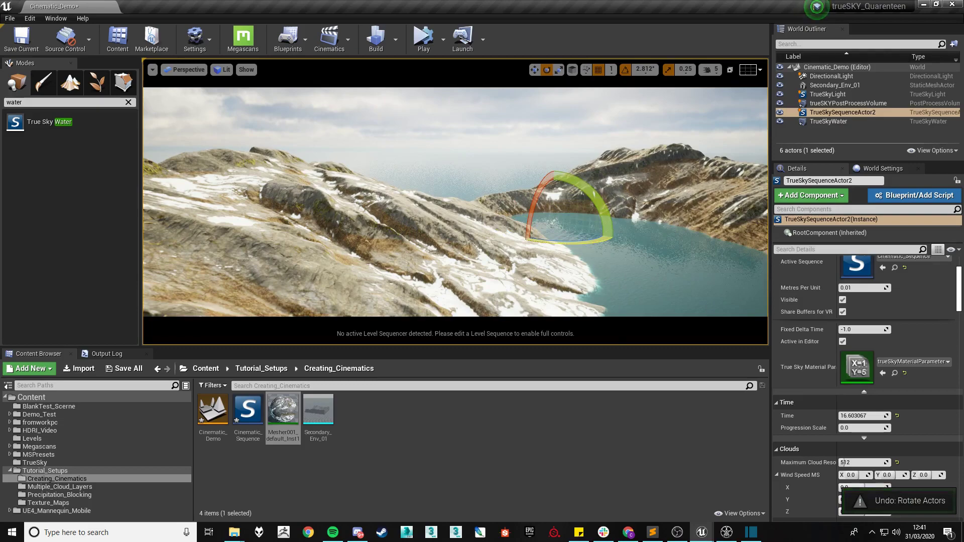
double_click(848, 103)
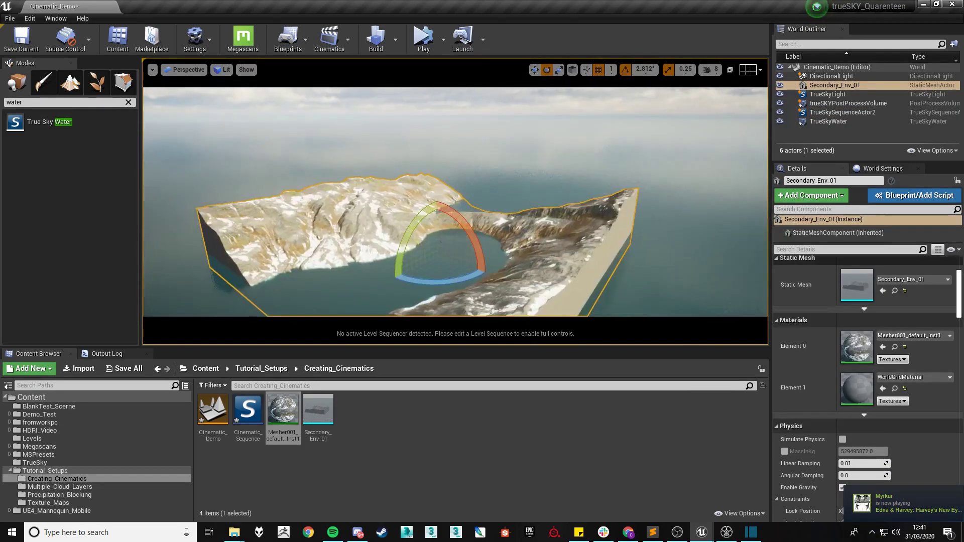
key("Down")
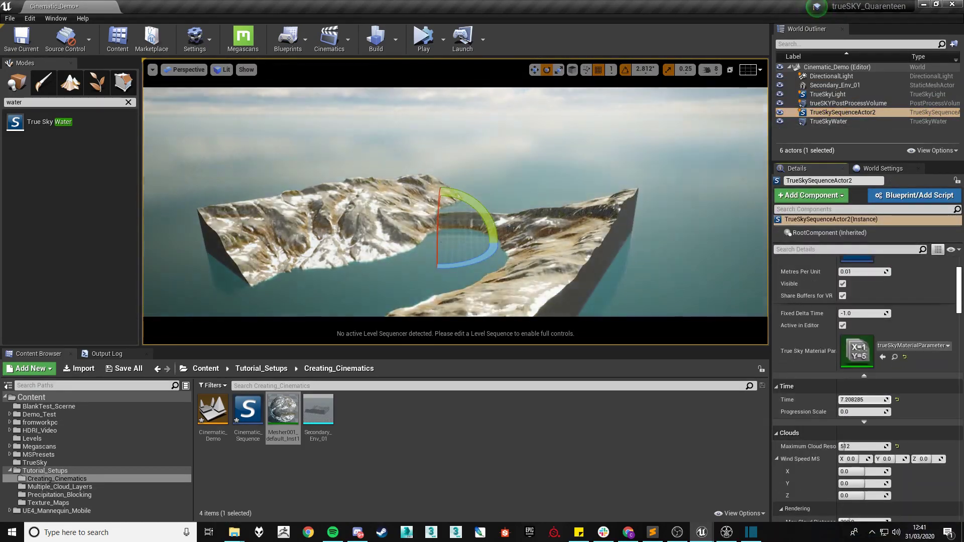
right_click_drag(452, 201, 452, 201)
scroll(452, 200, "down", 1)
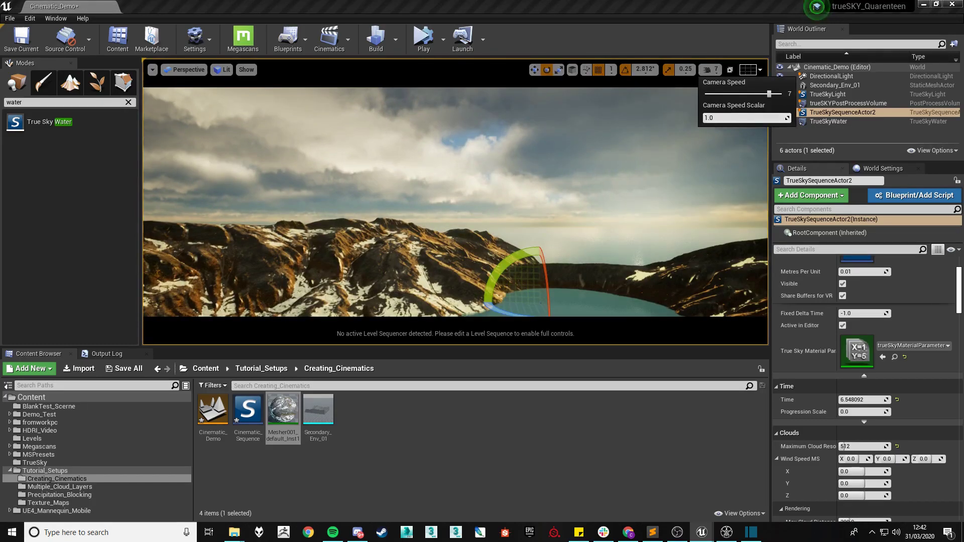
key("Up")
key("Up")
key("Up")
key("f")
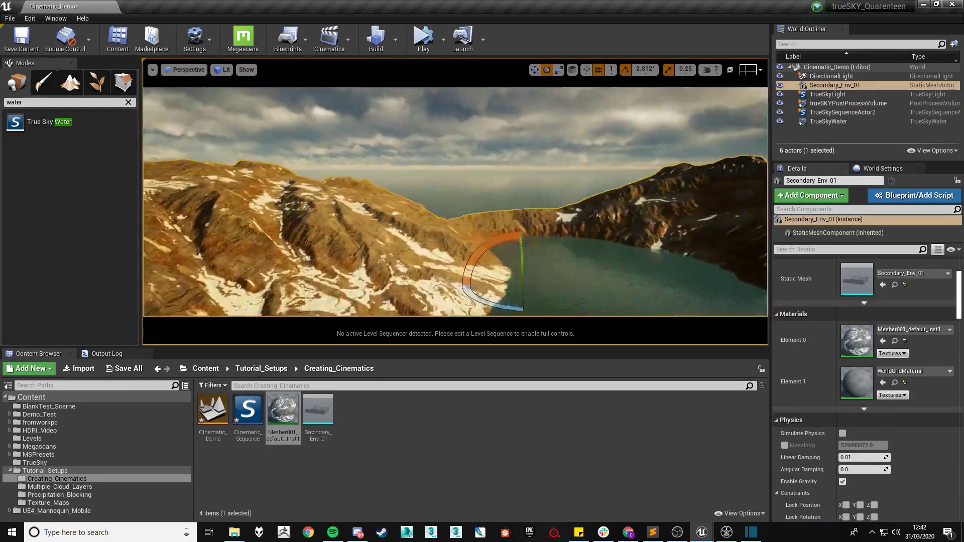
key("Down")
key("Down")
key("Down")
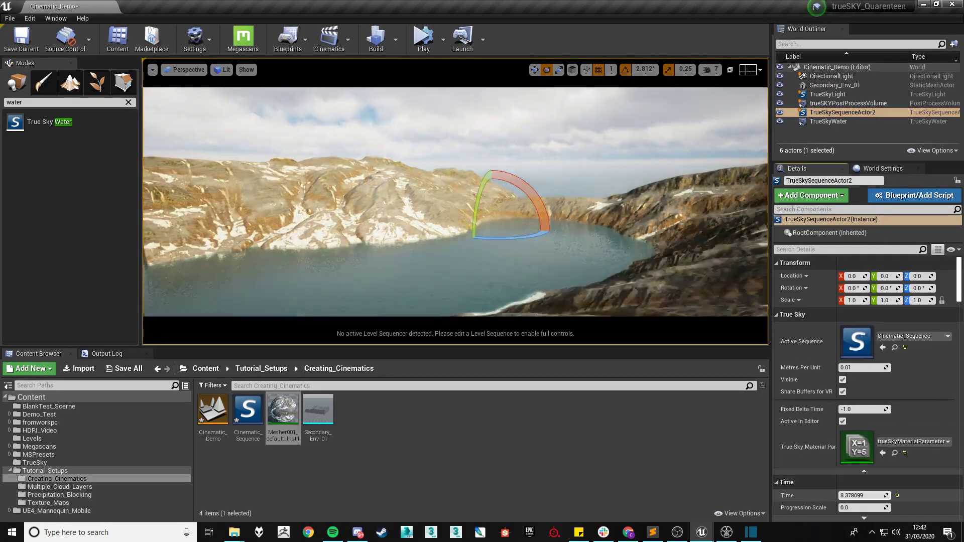
key("Escape")
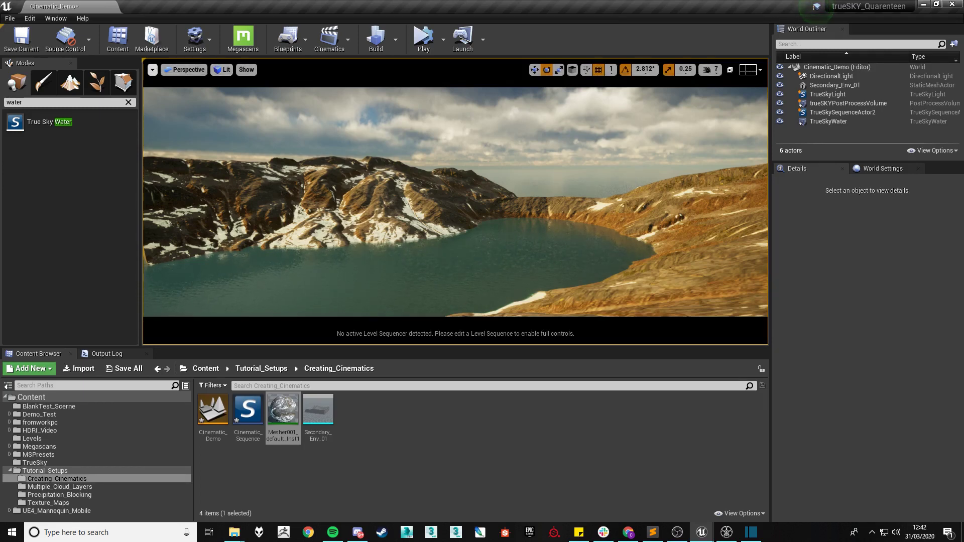
Place a cine camera from the Modes search 'ci', then delete it.
left_click(152, 70)
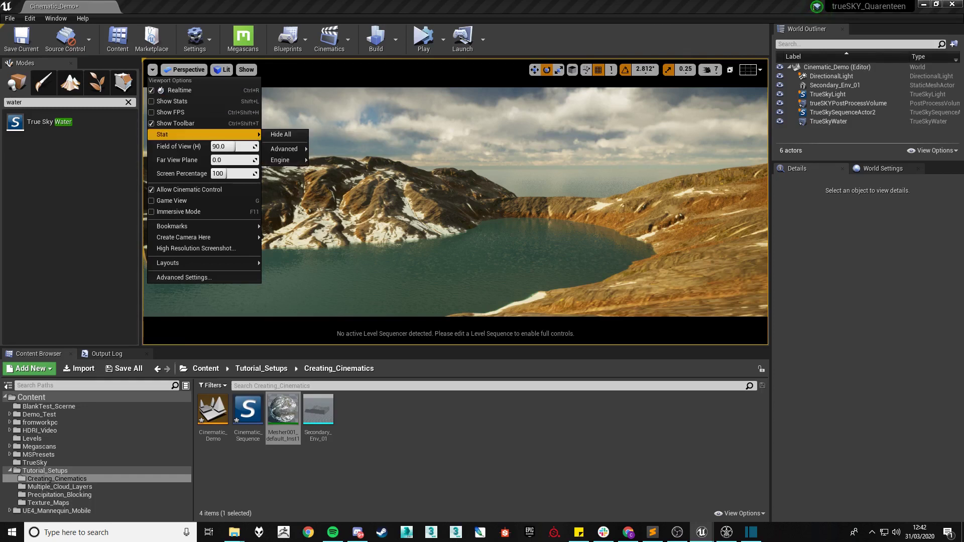
key("Escape")
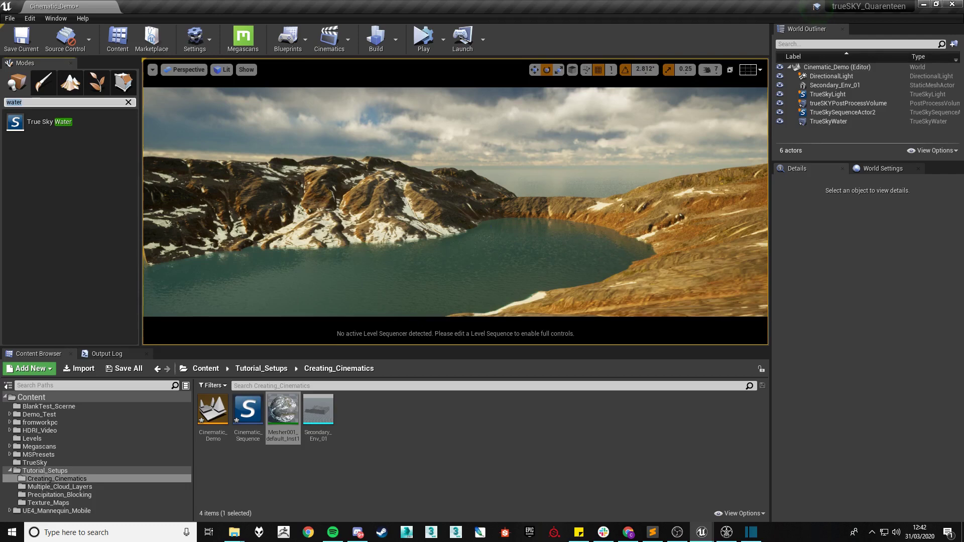
type("cine")
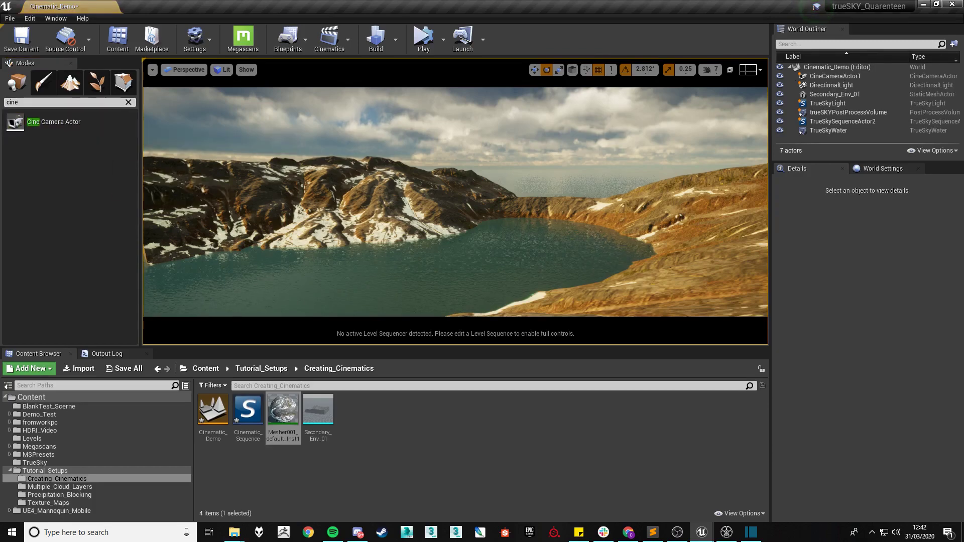
left_click_drag(54, 121, 425, 266)
key("Delete")
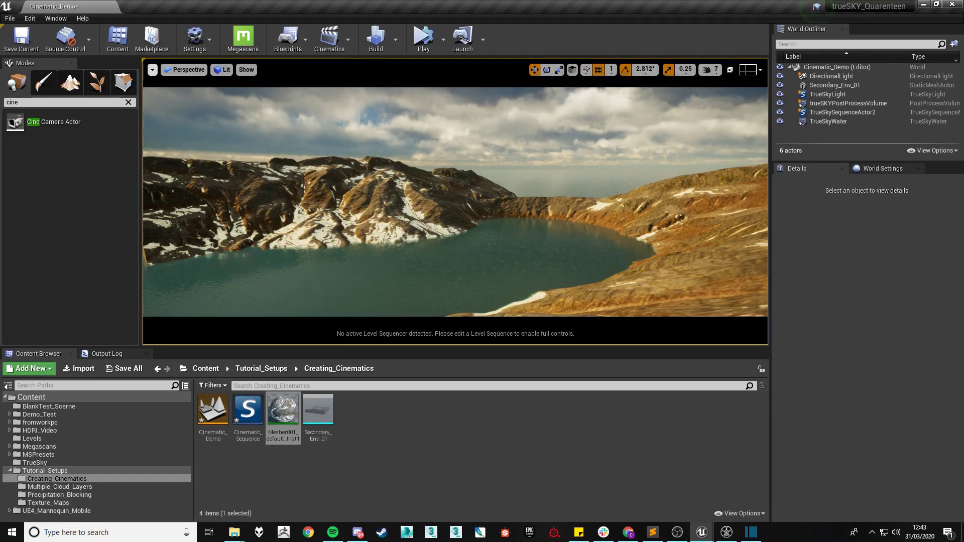
Create a CineCameraActor at the current viewpoint, pilot it to check framing, then eject.
left_click(152, 69)
left_click(222, 69)
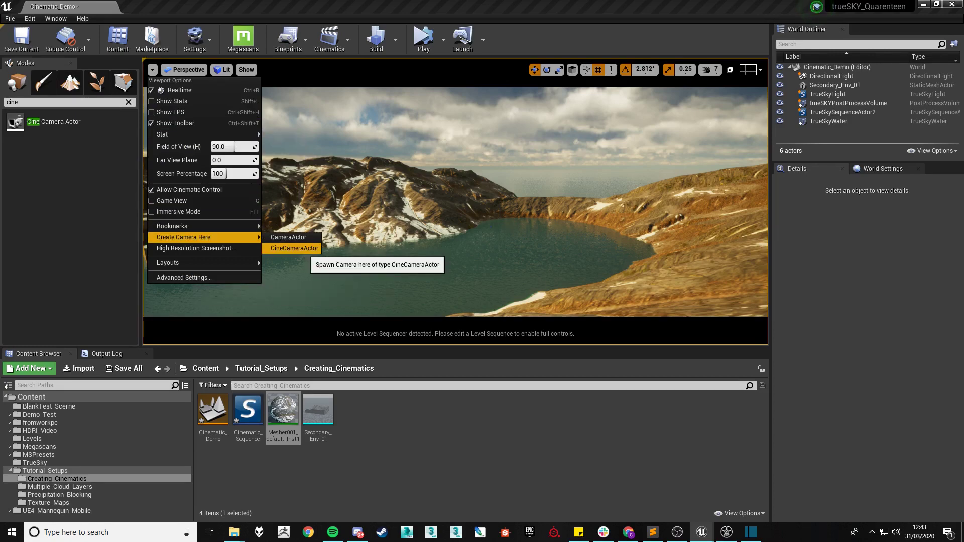
left_click(294, 248)
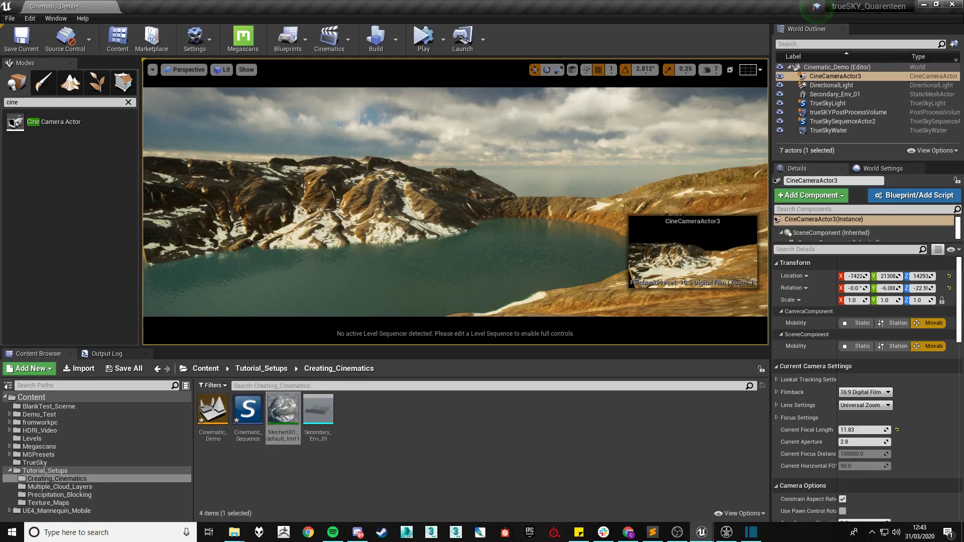
left_click(186, 69)
left_click(201, 181)
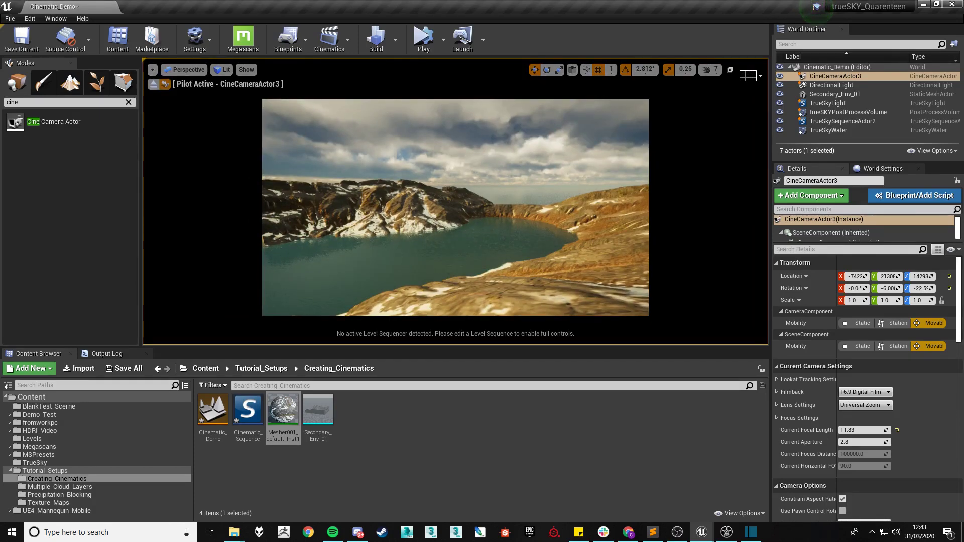
left_click(153, 84)
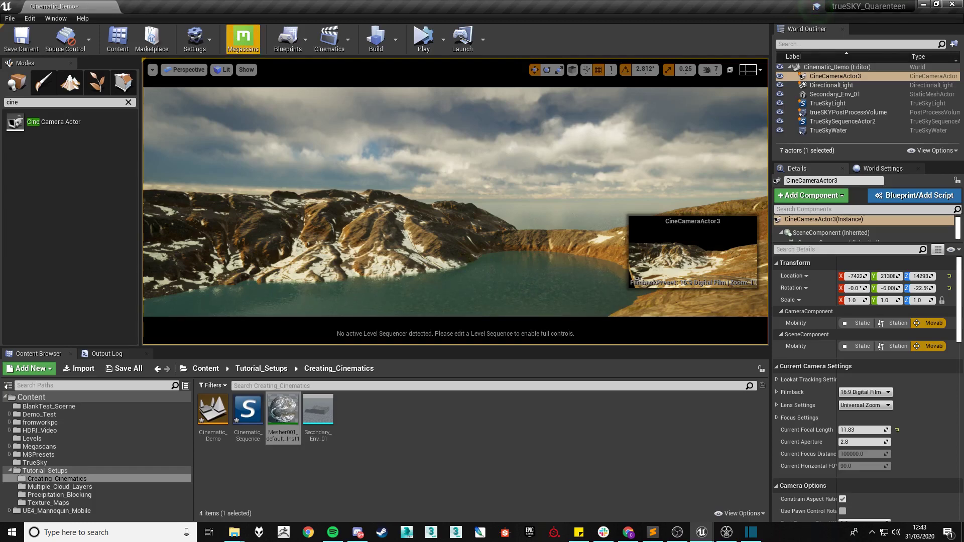
Lower the trueSKY plugin's Minimum View Size from 250 to 50 in Project Settings.
left_click(196, 42)
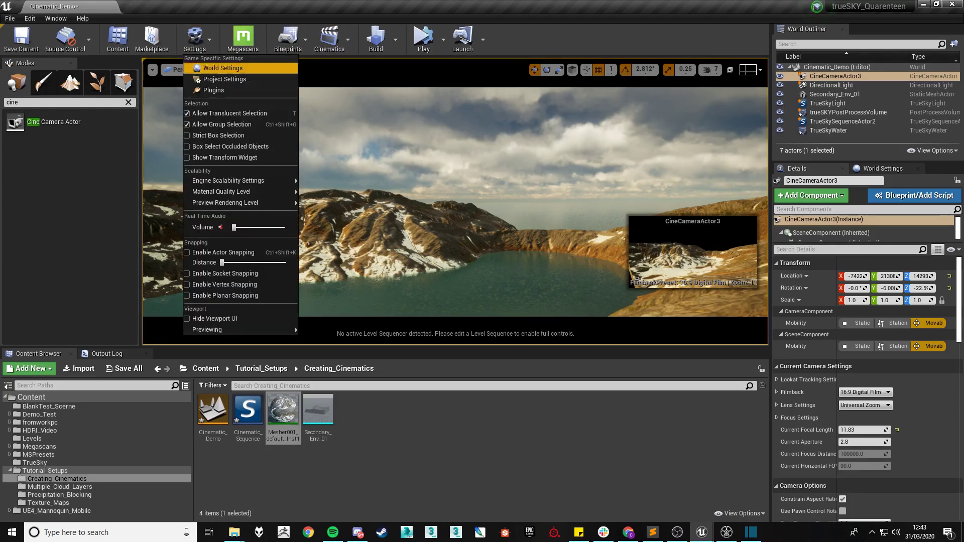
left_click(216, 79)
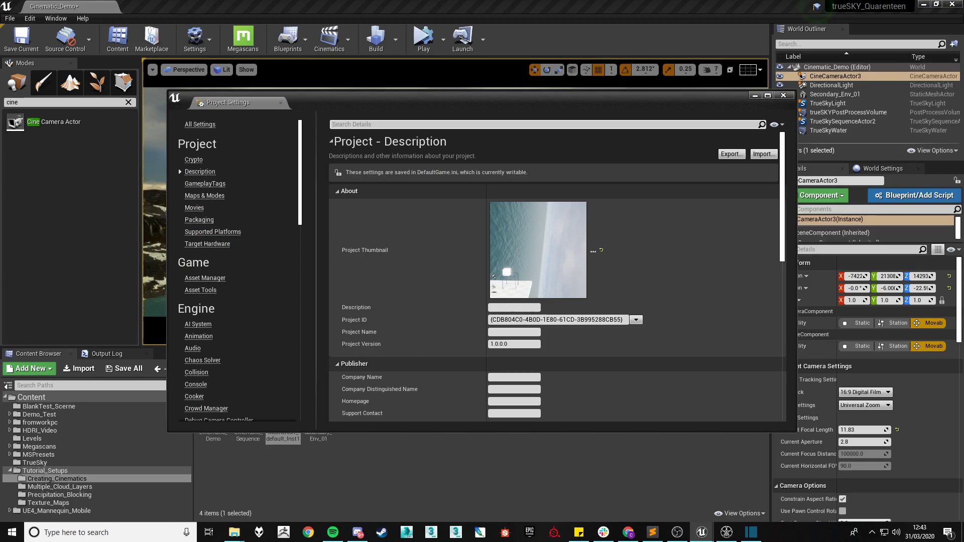
scroll(236, 271, "down", 5)
scroll(236, 272, "down", 5)
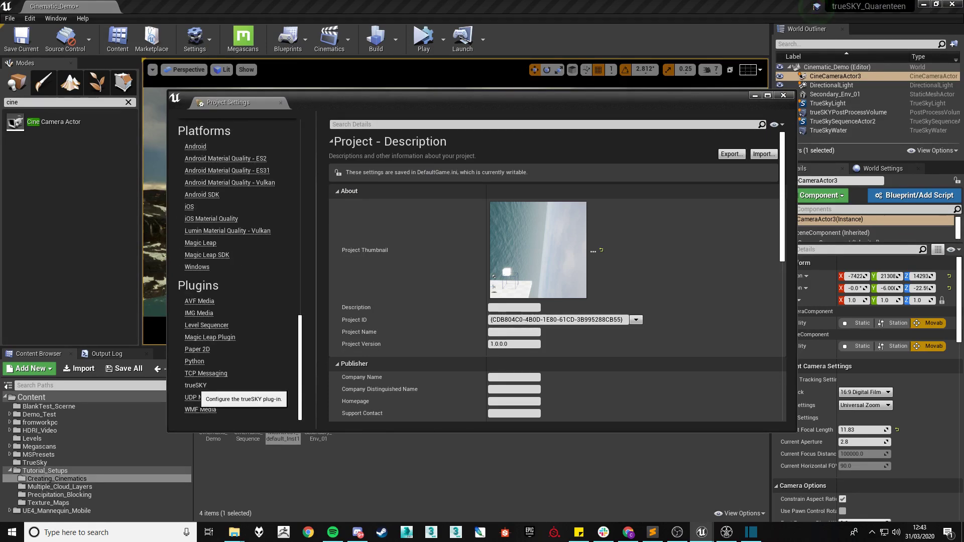
left_click(195, 385)
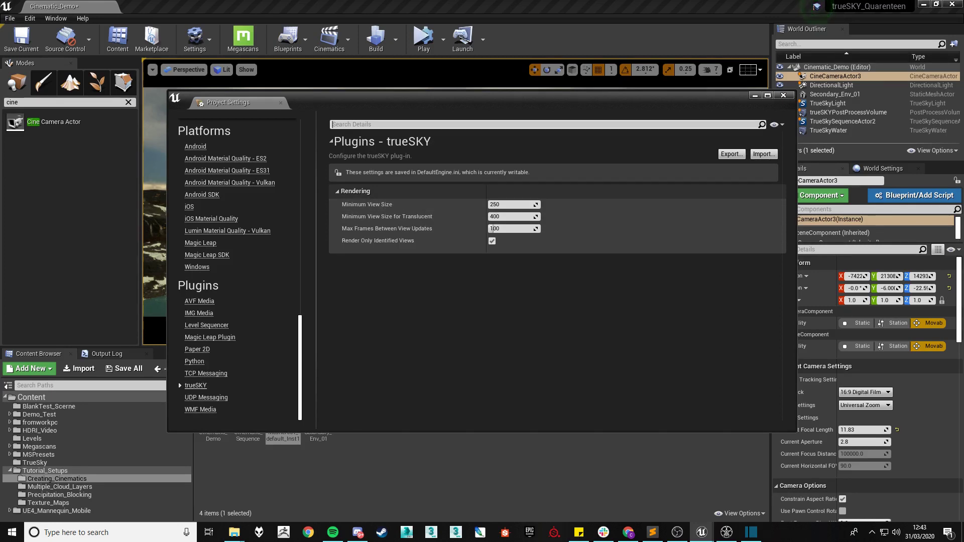
key("Tab")
type("50")
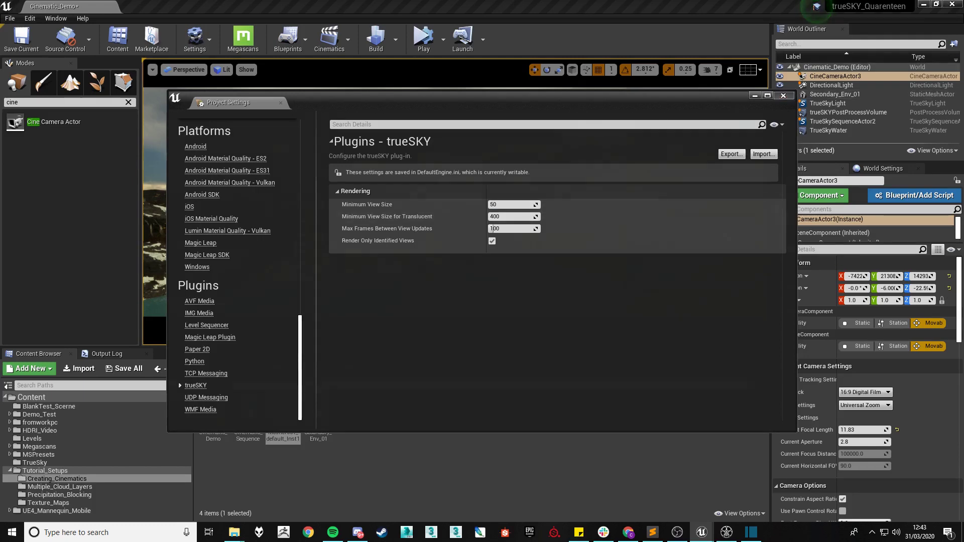
left_click(783, 95)
Select and deselect CineCameraActor3, then open the Cinematics menu.
key("Escape")
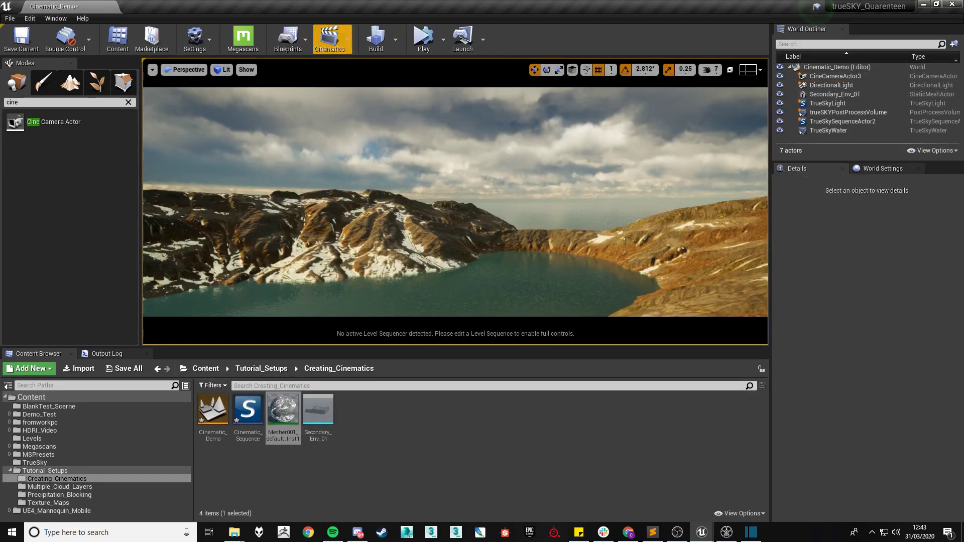
left_click(833, 76)
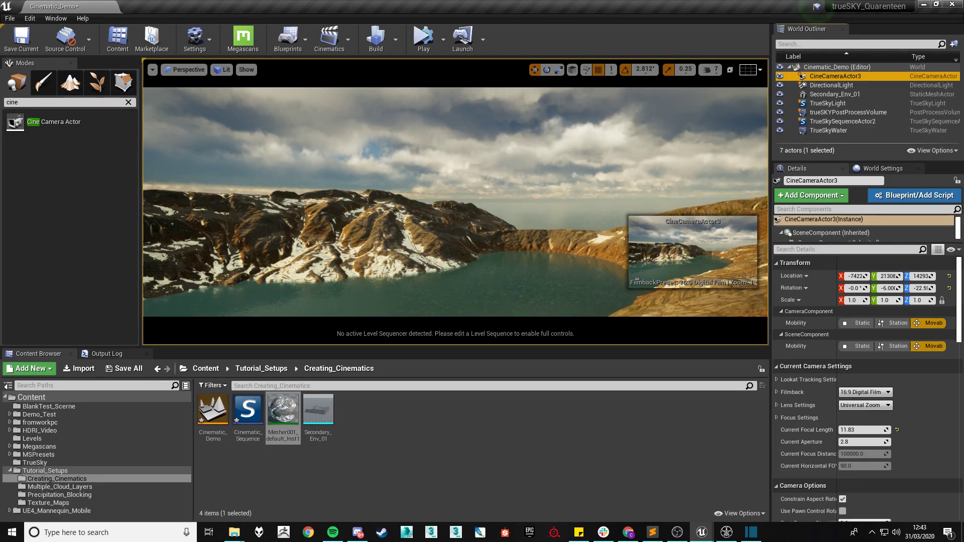
key("Escape")
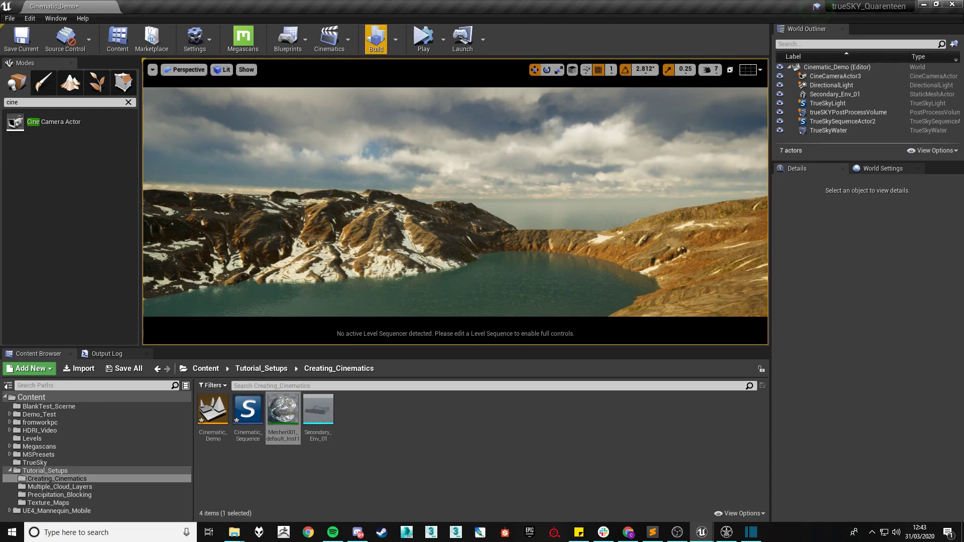
left_click(337, 41)
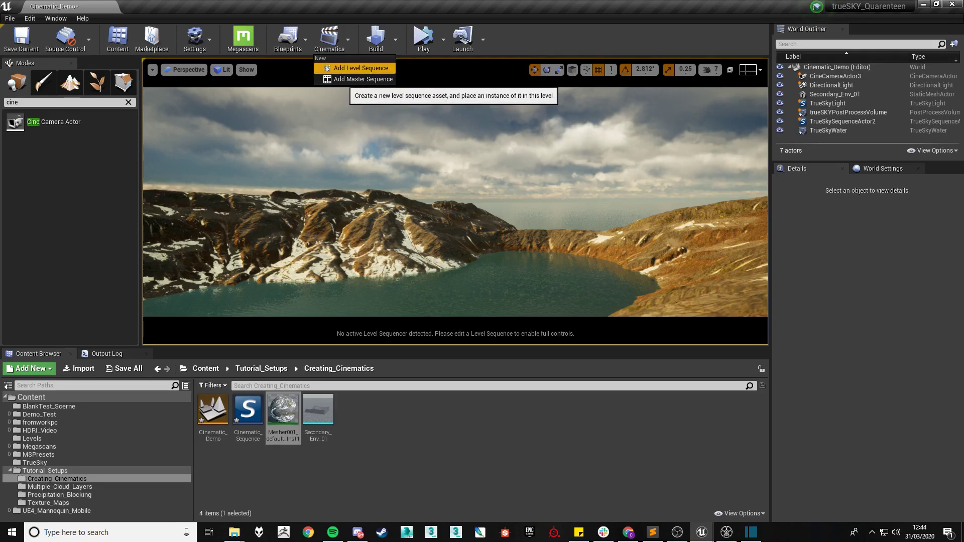
Add a Level Sequence and save it in Tutorial_Setups/Creating_Cinematics.
left_click(361, 67)
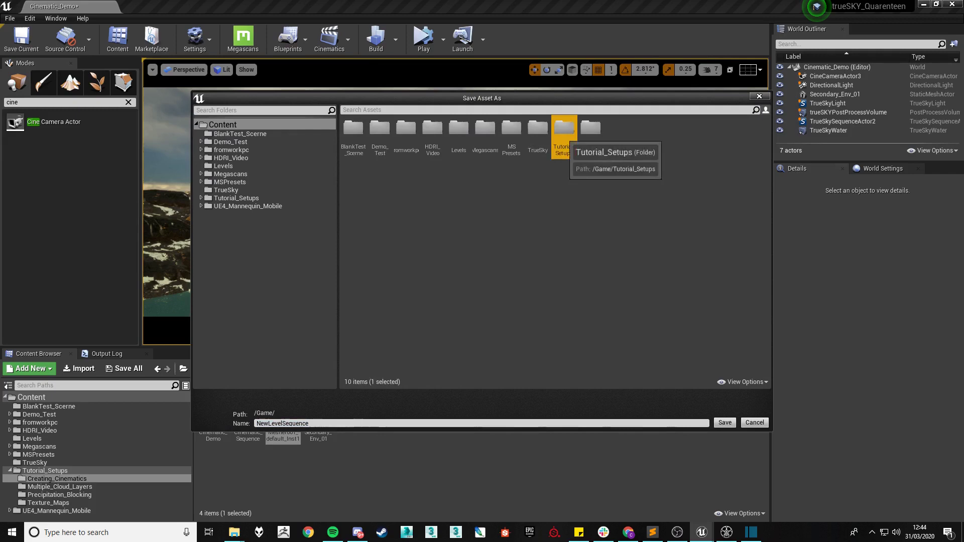
double_click(564, 130)
double_click(353, 129)
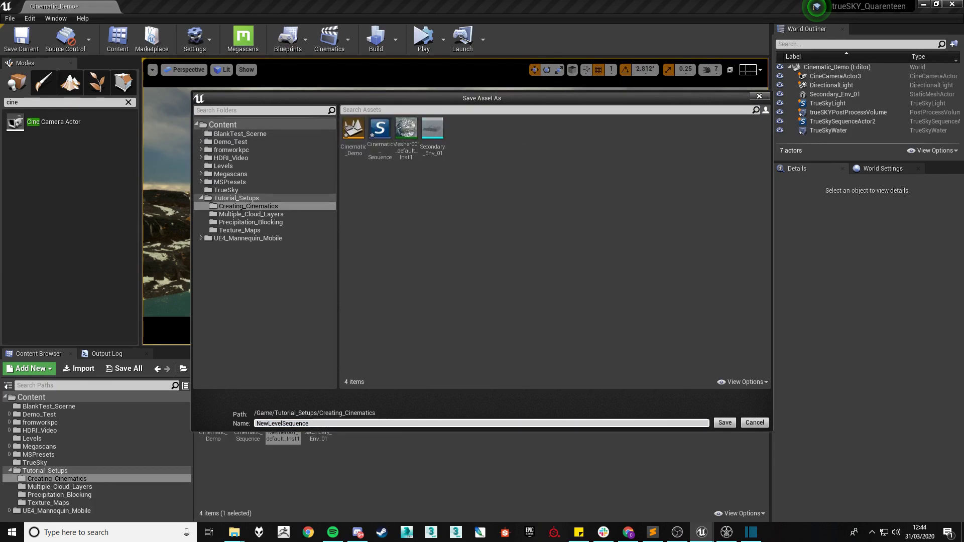
left_click(724, 422)
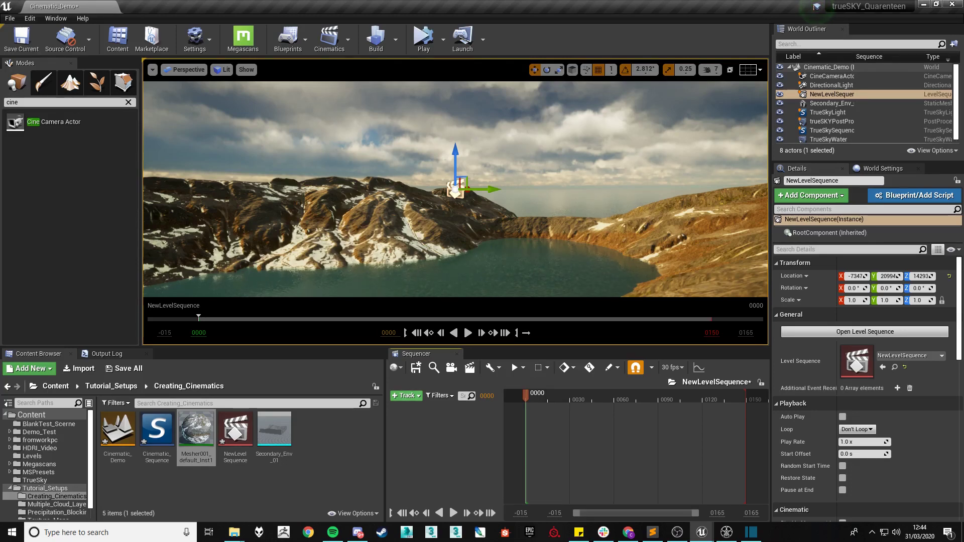
Add CineCameraActor3 to NewLevelSequence, giving it camera cut, aperture and focal length tracks.
left_click(405, 395)
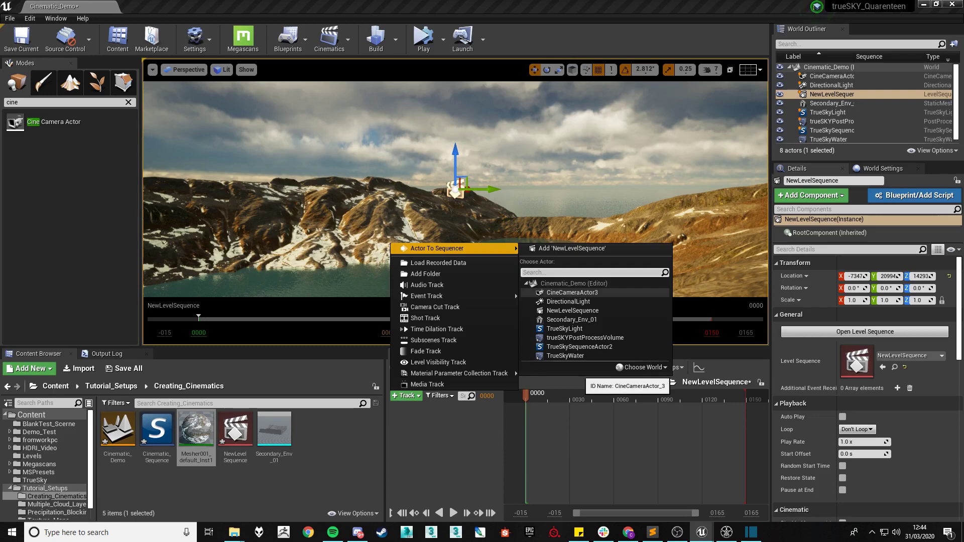
left_click(573, 292)
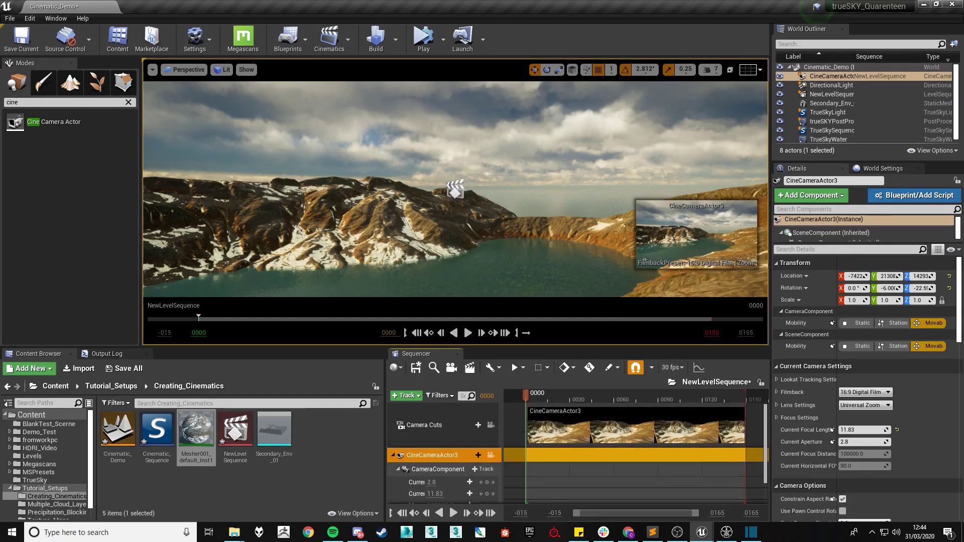
scroll(444, 462, "down", 2)
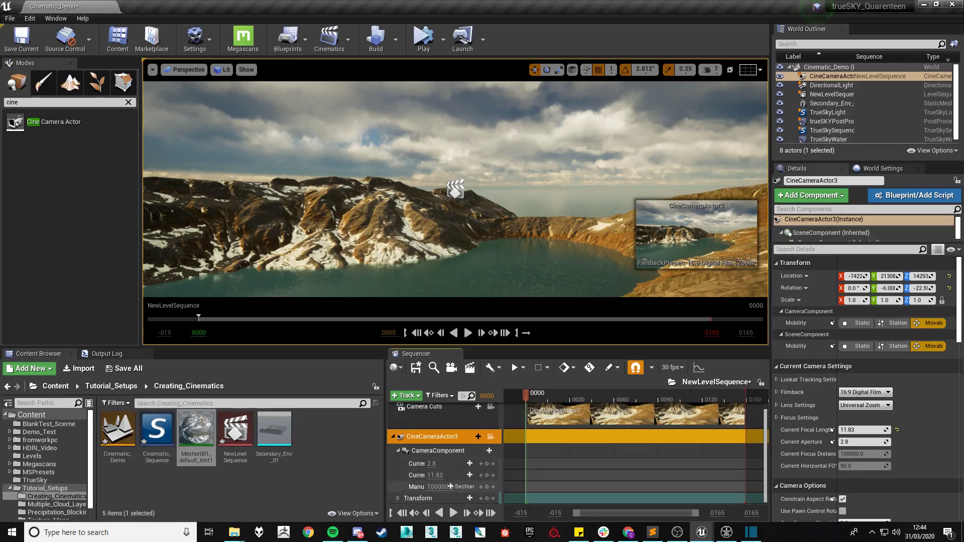
scroll(444, 462, "up", 2)
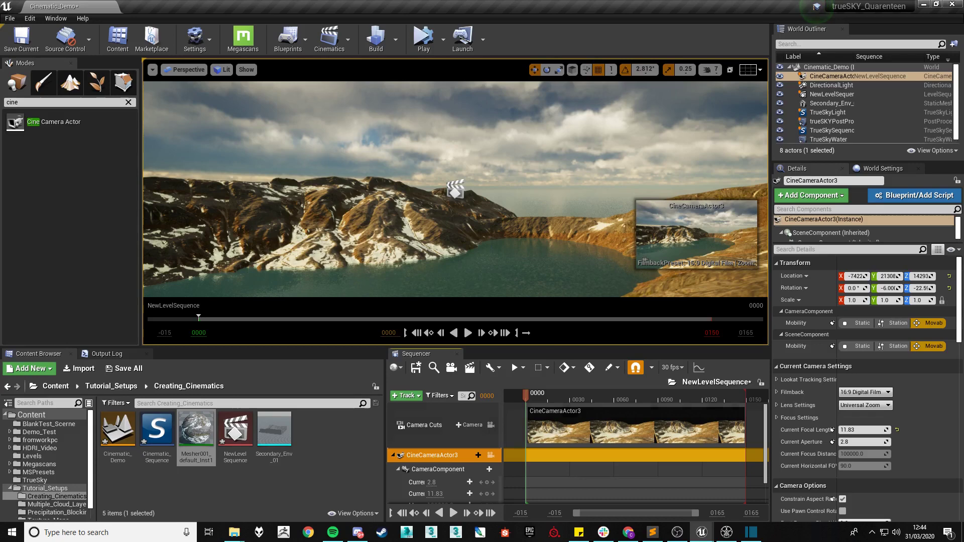
left_click(406, 395)
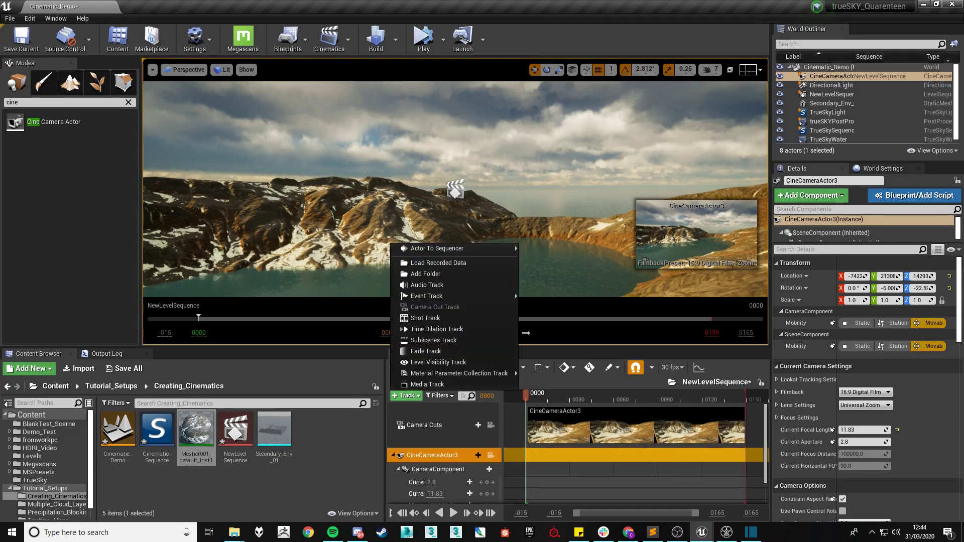
mouse_move(444, 248)
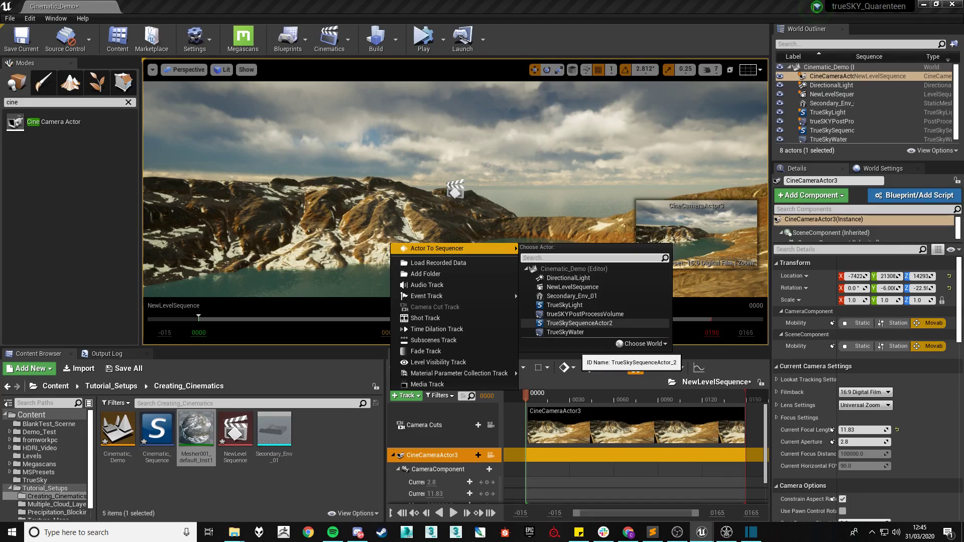
Add TrueSkySequenceActor2 to the sequence with a Time property track at 17.527725.
left_click(577, 323)
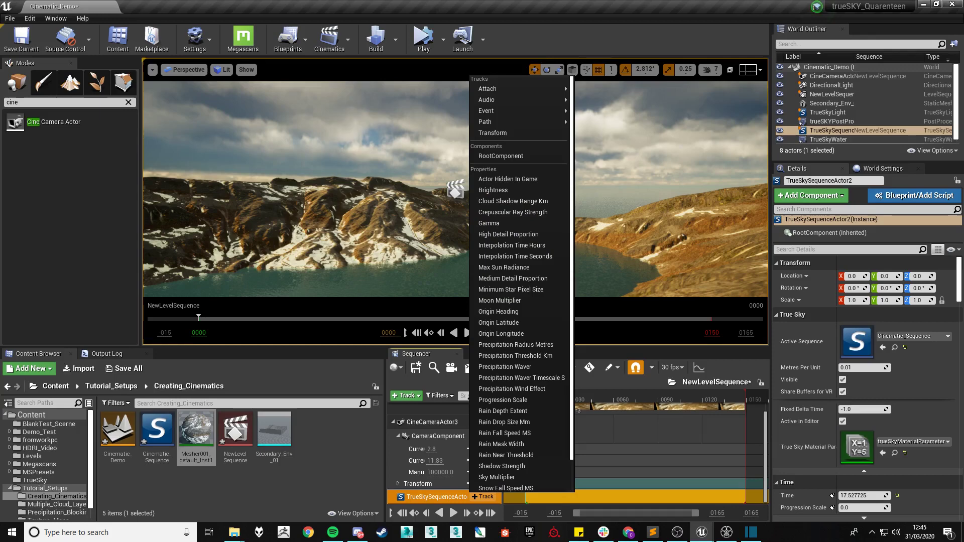
scroll(517, 342, "down", 2)
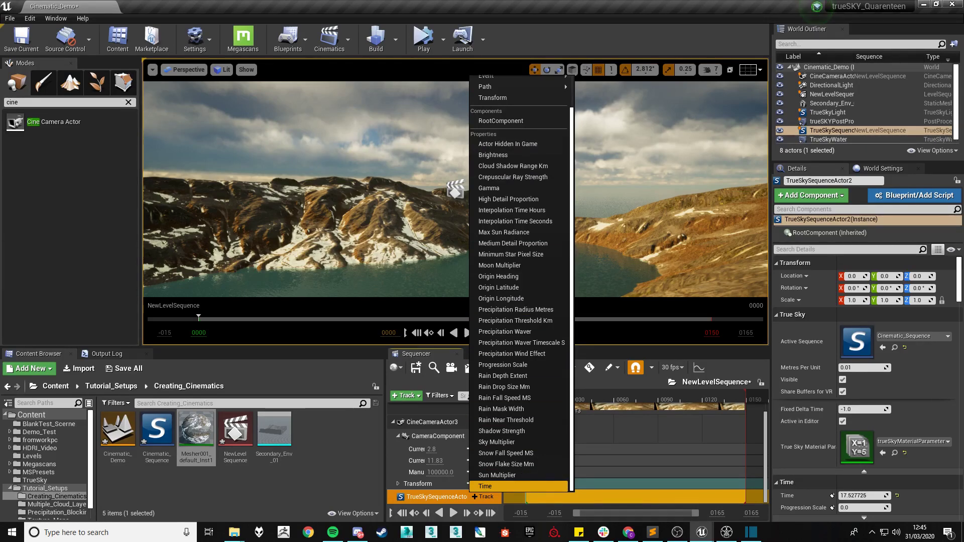
left_click(496, 486)
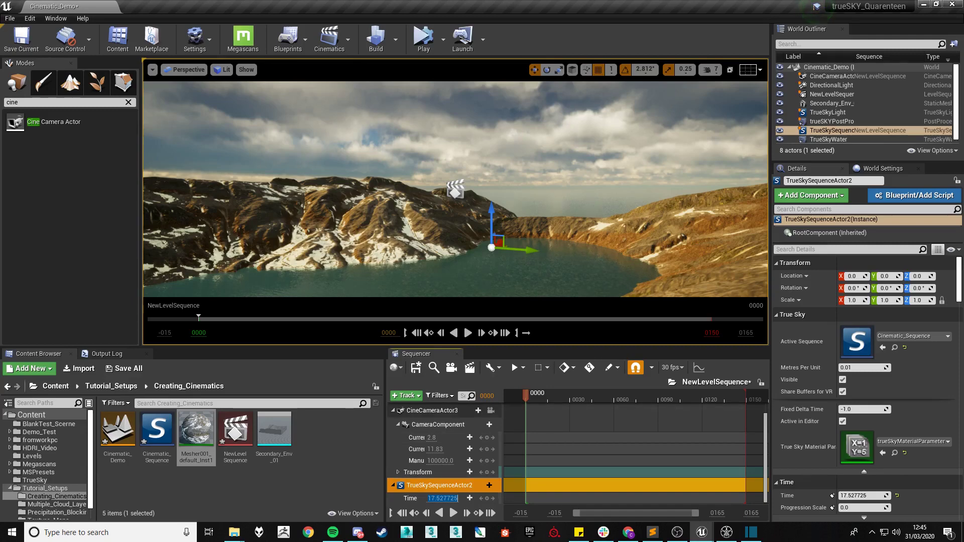
Preview the sequence, then key the sky Time value and move that key to frame 0000.
key("Return")
key("space")
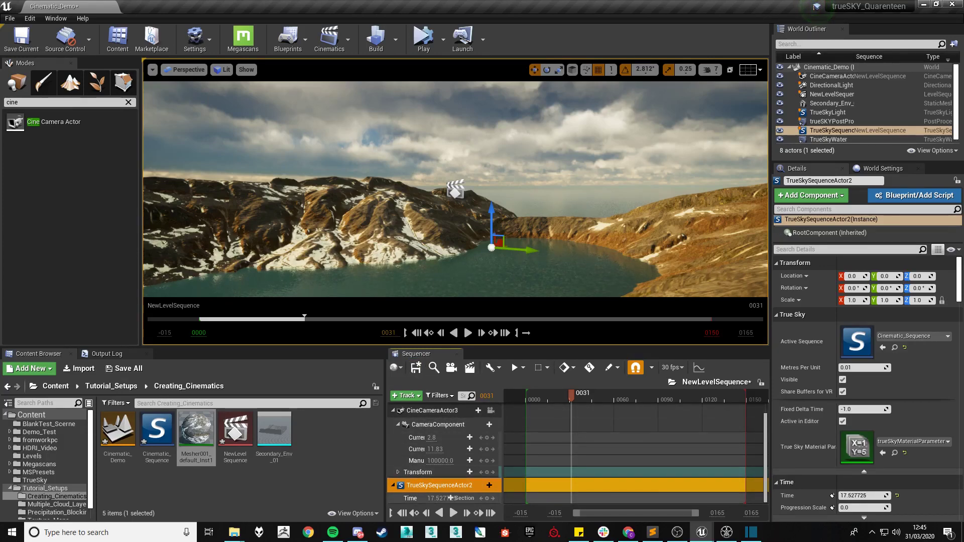
left_click(450, 498)
type("6")
key("Return")
type("30")
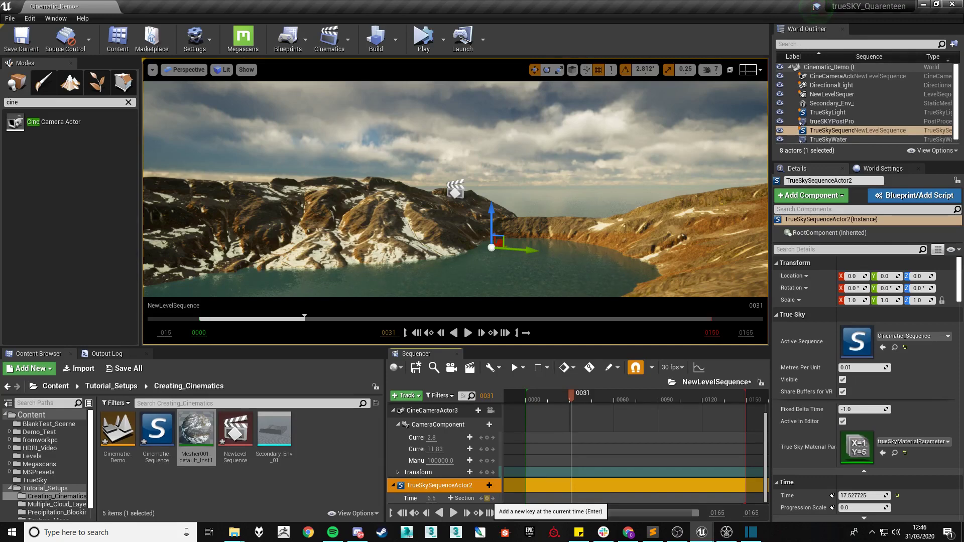
left_click(487, 498)
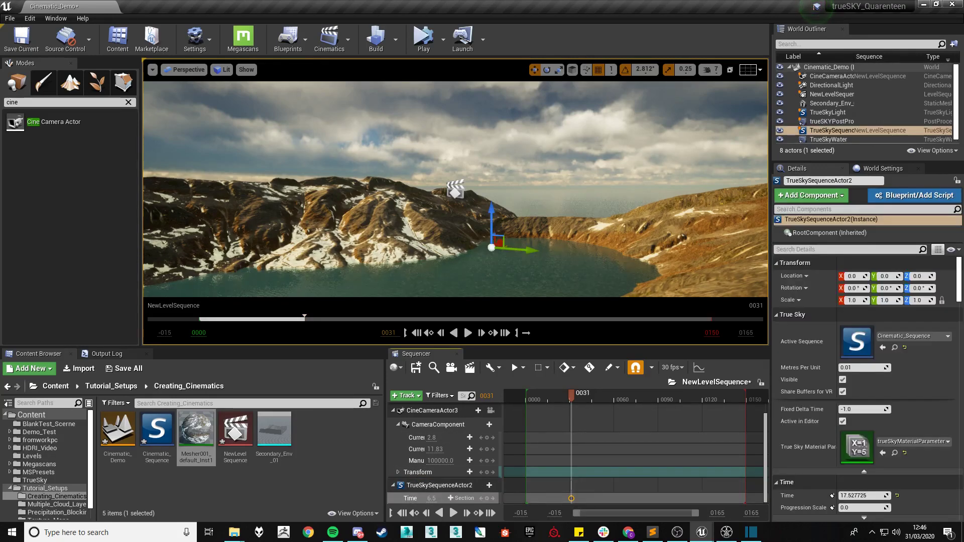
left_click_drag(571, 499, 525, 499)
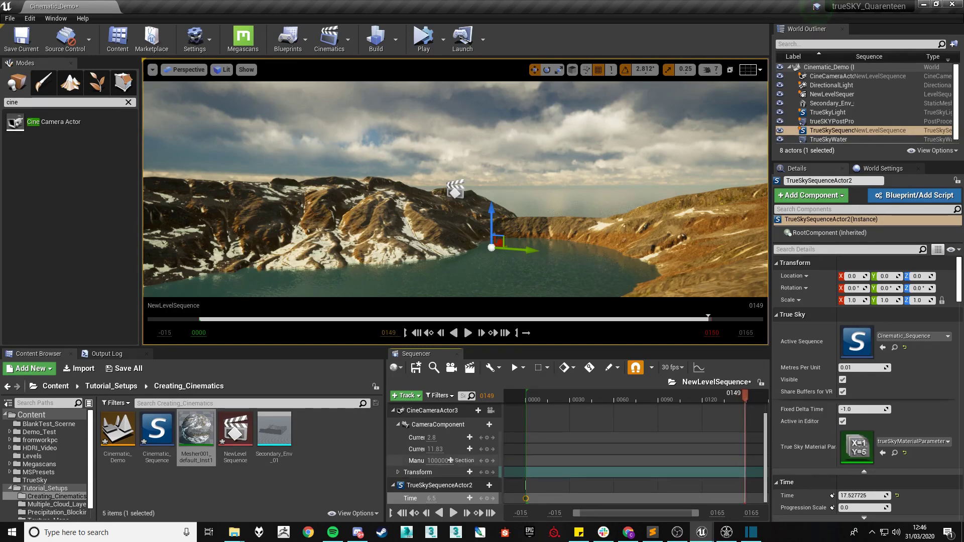
Key the sky Time at 18.0 on frame 149 and scrub back to preview.
left_click(432, 499)
type("18")
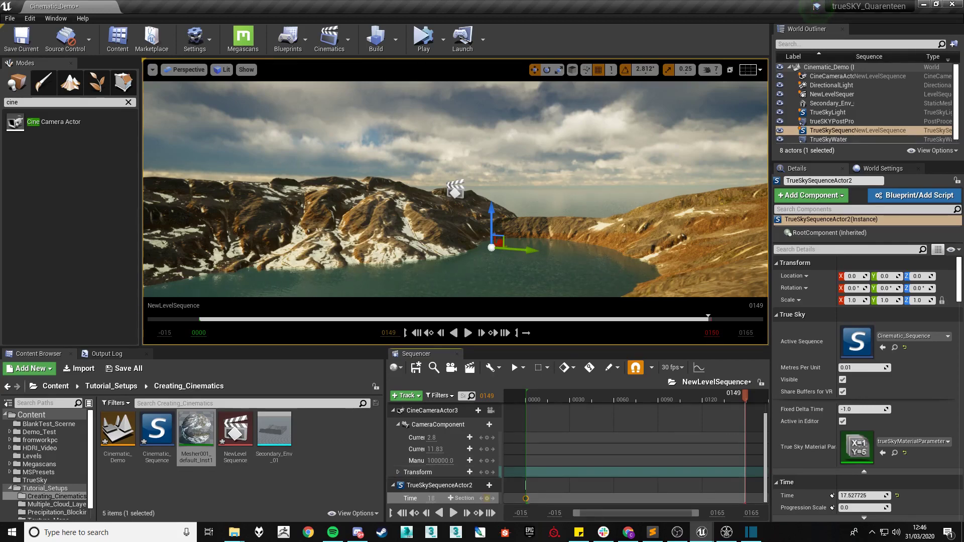
left_click(487, 498)
mouse_move(745, 395)
left_mouse_down()
mouse_move(534, 395)
mouse_move(701, 395)
mouse_move(556, 395)
mouse_move(674, 395)
mouse_move(593, 395)
left_mouse_up()
Drag the sky actor's Time value earlier and later to preview lighting, settling at 17.180639.
scroll(863, 387, "down", 3)
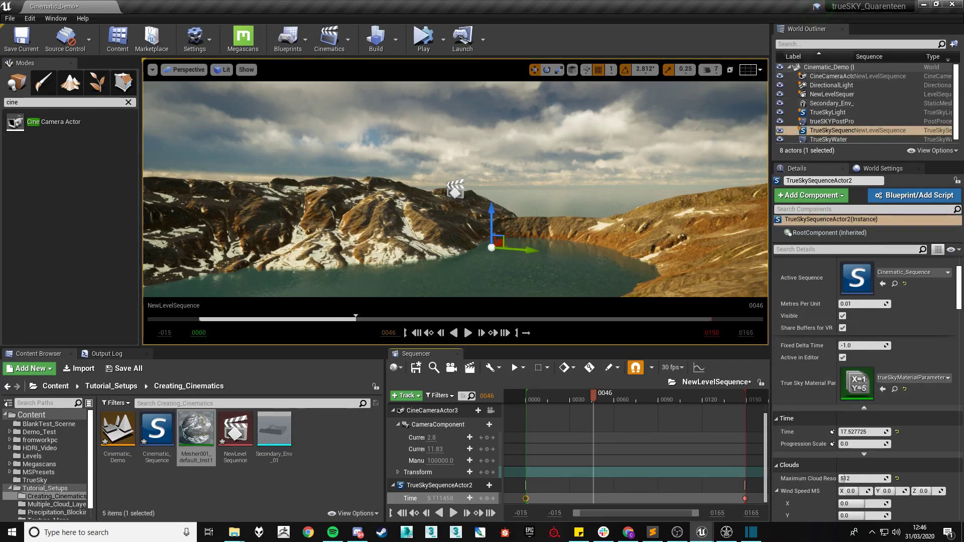
left_click_drag(861, 431, 848, 431)
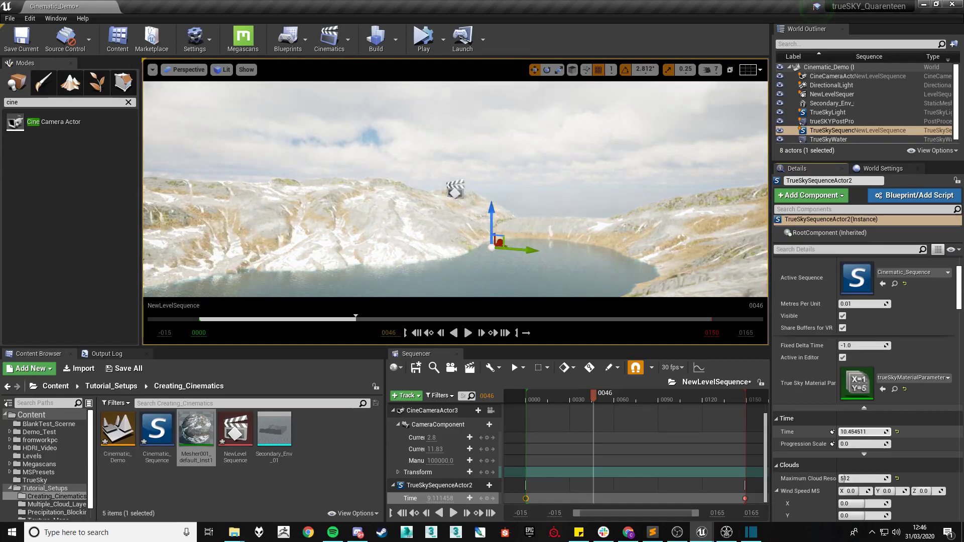
mouse_move(861, 432)
left_mouse_down()
mouse_move(848, 432)
mouse_move(874, 432)
left_mouse_up()
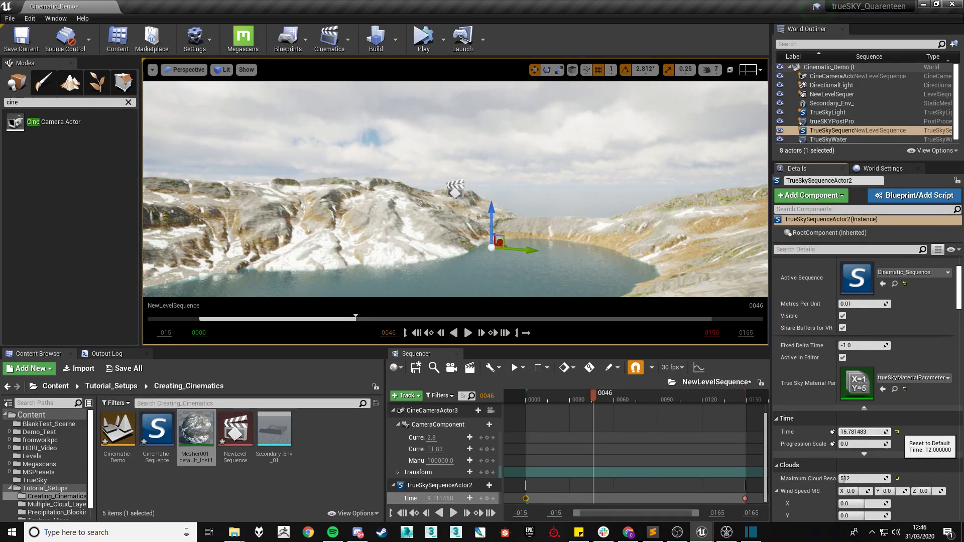
left_click_drag(832, 431, 841, 432)
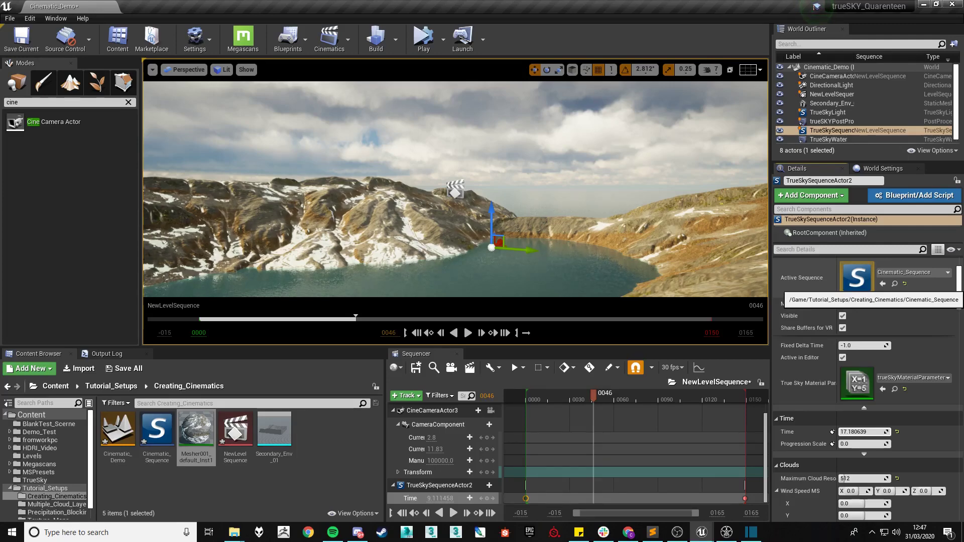
scroll(857, 281, "down", 3)
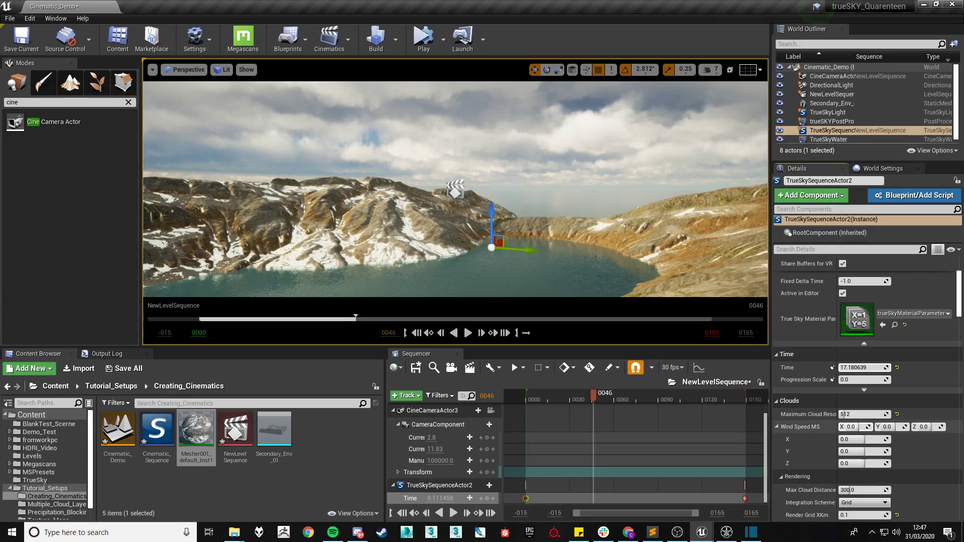
Set the cloud Wind Speed MS to 500 on X and 50 on Y, then deselect the actor.
left_click(887, 427)
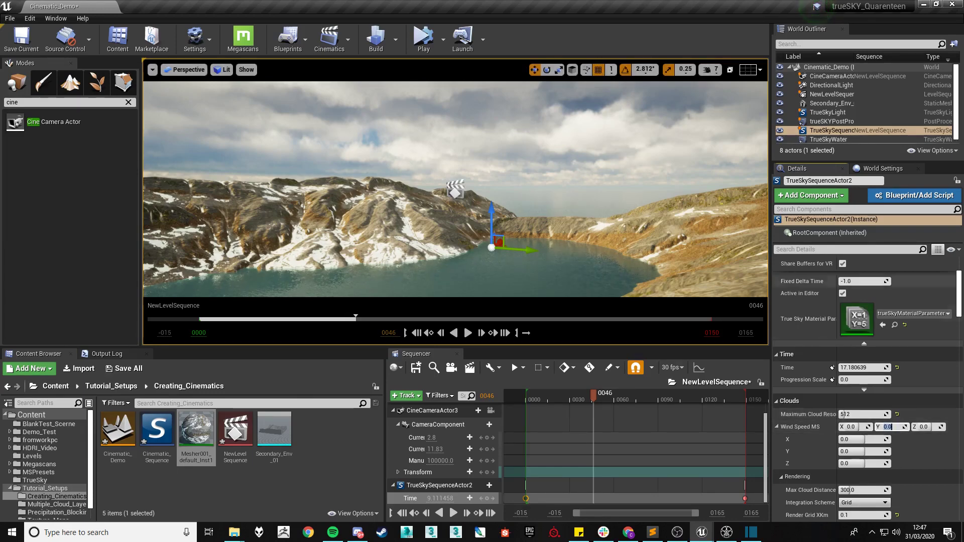
type("150")
key("Return")
type("500")
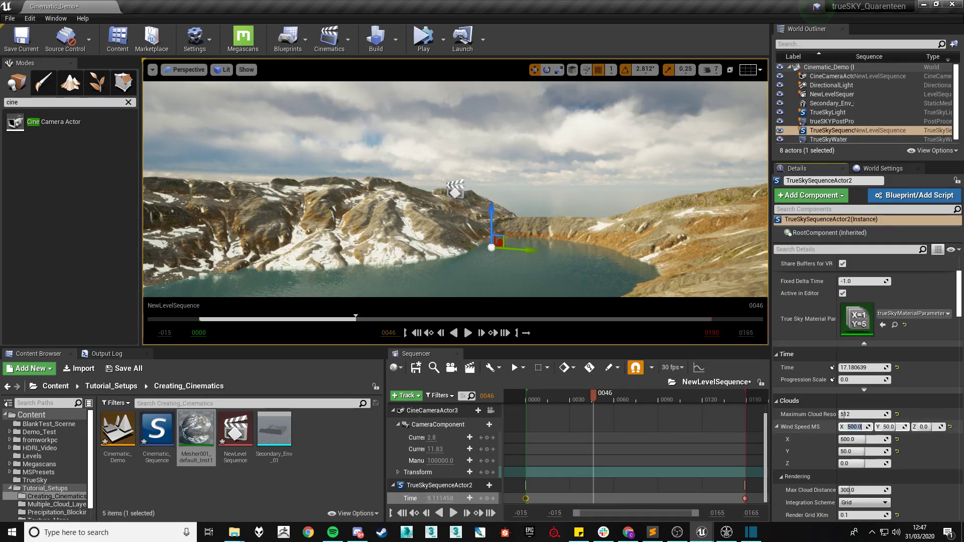
key("Escape")
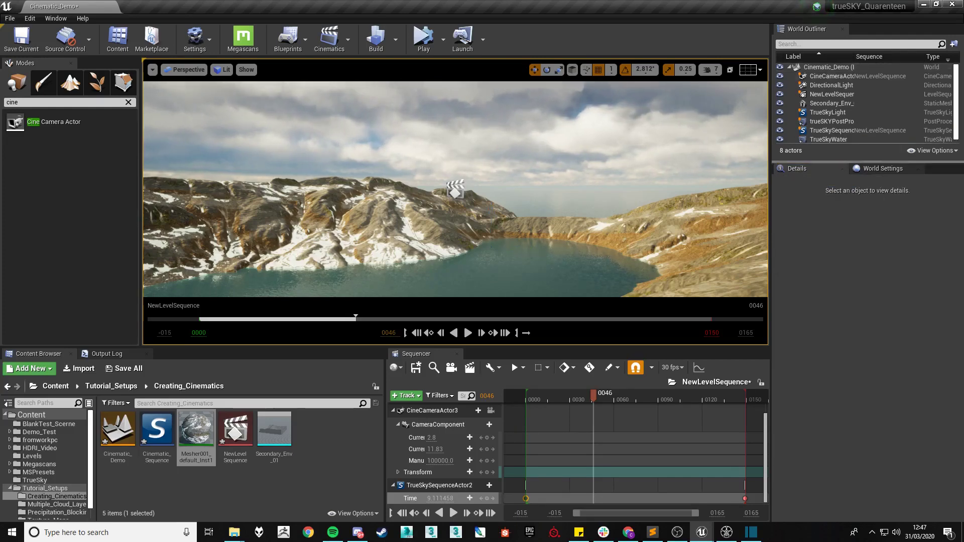
Open the Cinematic_Sequence sky editor from the Content Browser and move its window aside.
left_click(160, 431)
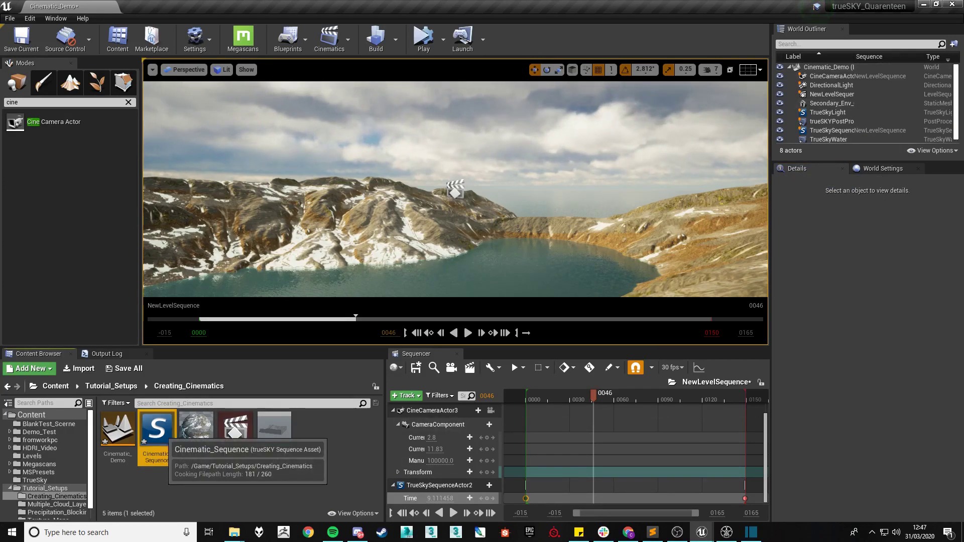
double_click(157, 431)
mouse_move(664, 125)
left_mouse_down()
mouse_move(706, 134)
mouse_move(742, 120)
left_mouse_up()
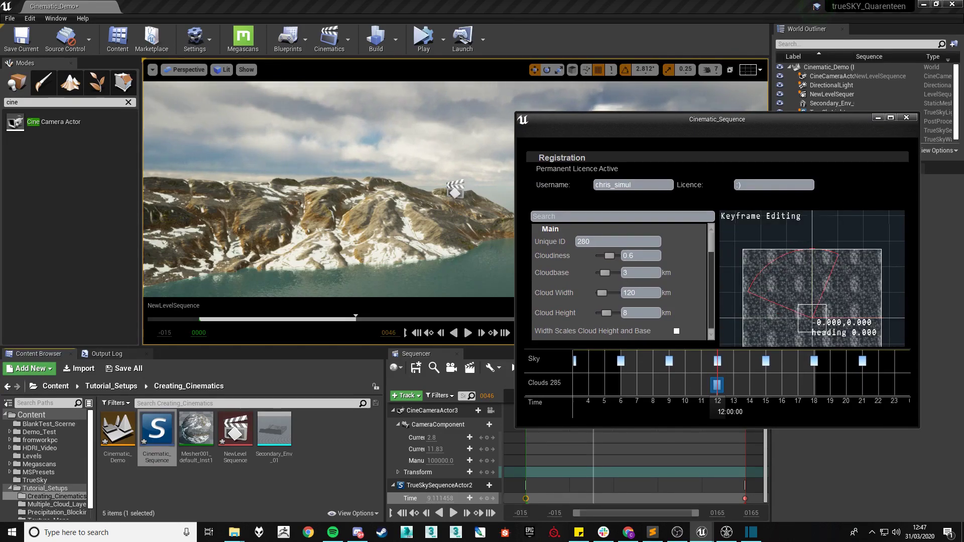
left_click_drag(742, 120, 751, 109)
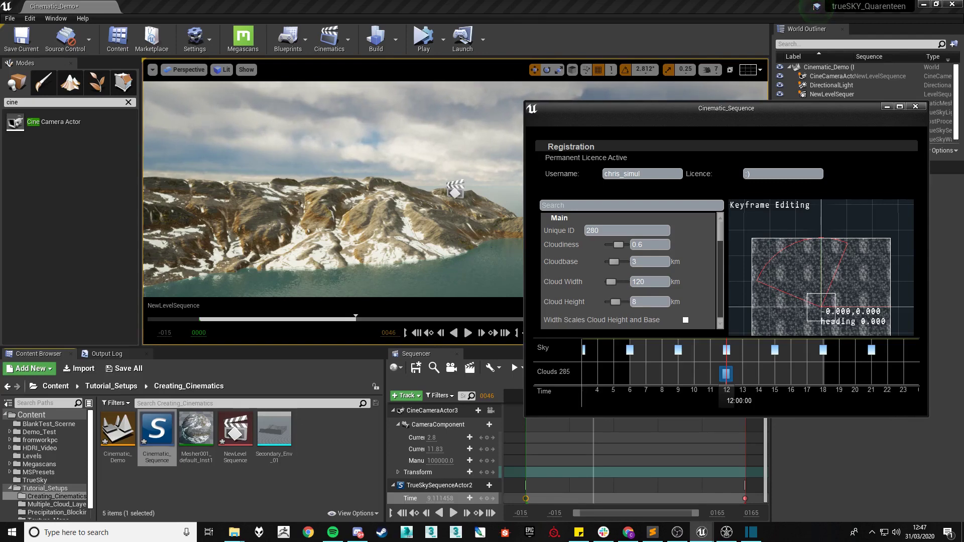
Move the Clouds keyframe to 6:00 and add another cloud keyframe at 18:00.
left_click_drag(654, 373, 631, 374)
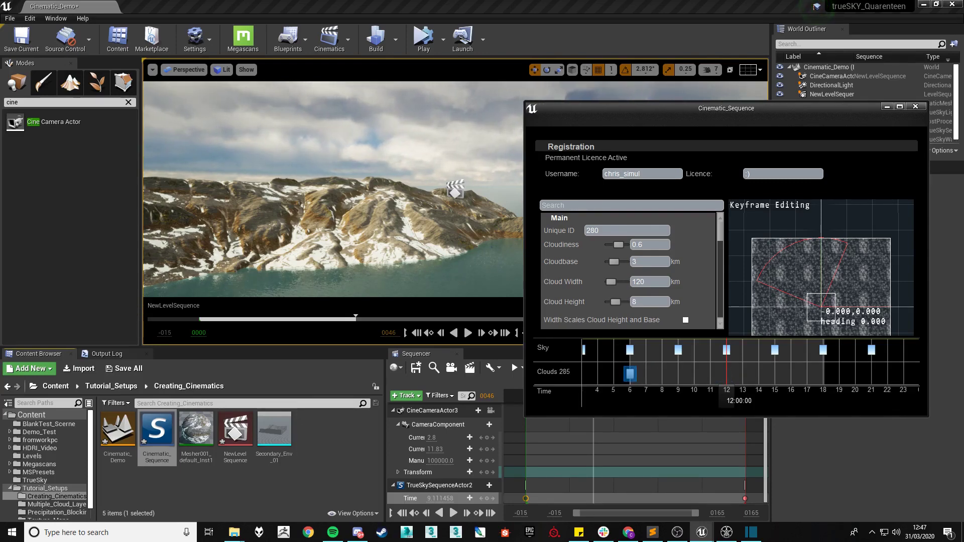
right_click(822, 374)
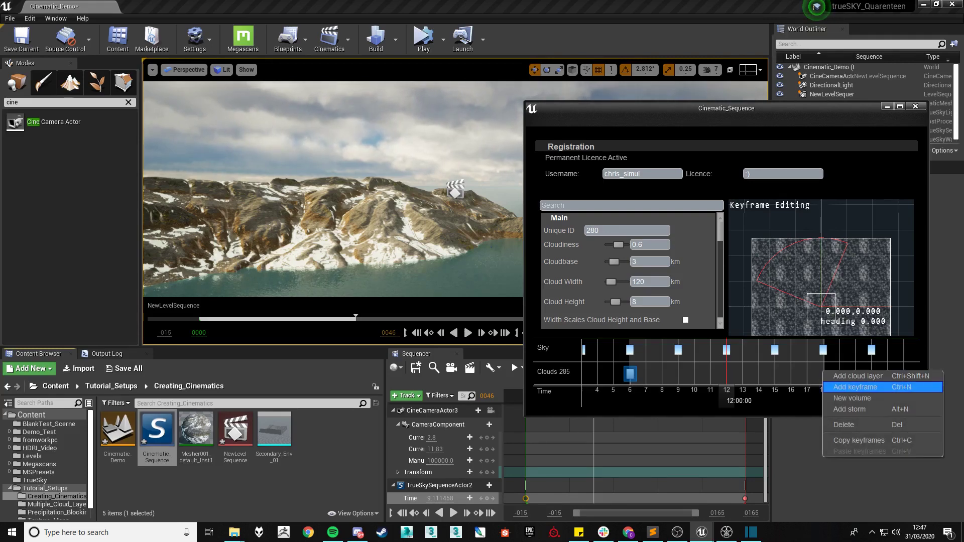
left_click(848, 378)
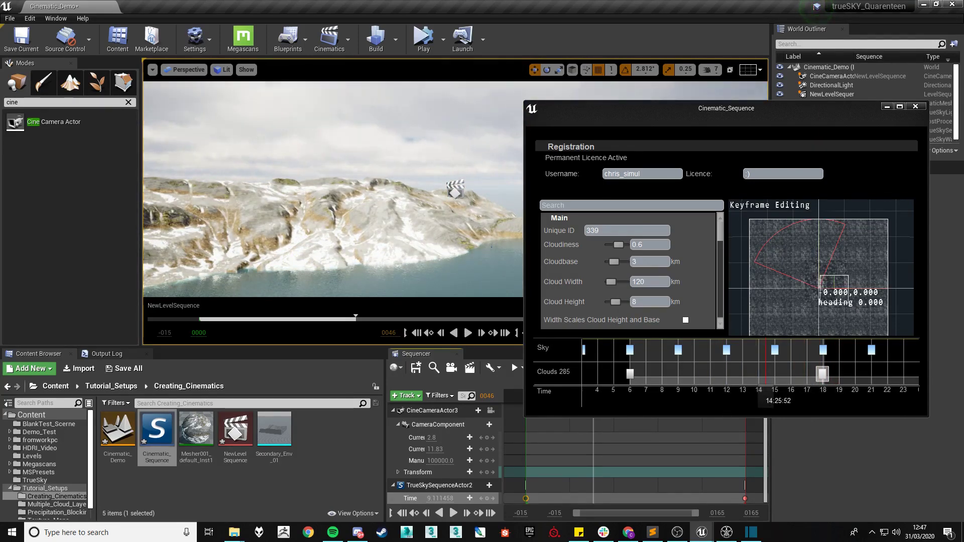
Set the 6:00 cloud keyframe's cloudiness to 0.321, preview around 9:00, then close the trueSKY editor.
left_click(629, 374)
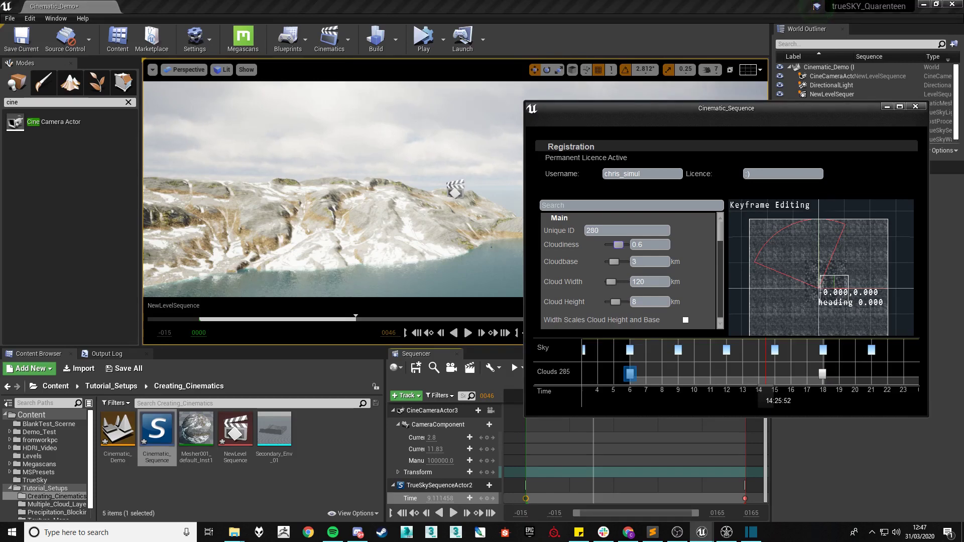
left_click_drag(618, 244, 615, 244)
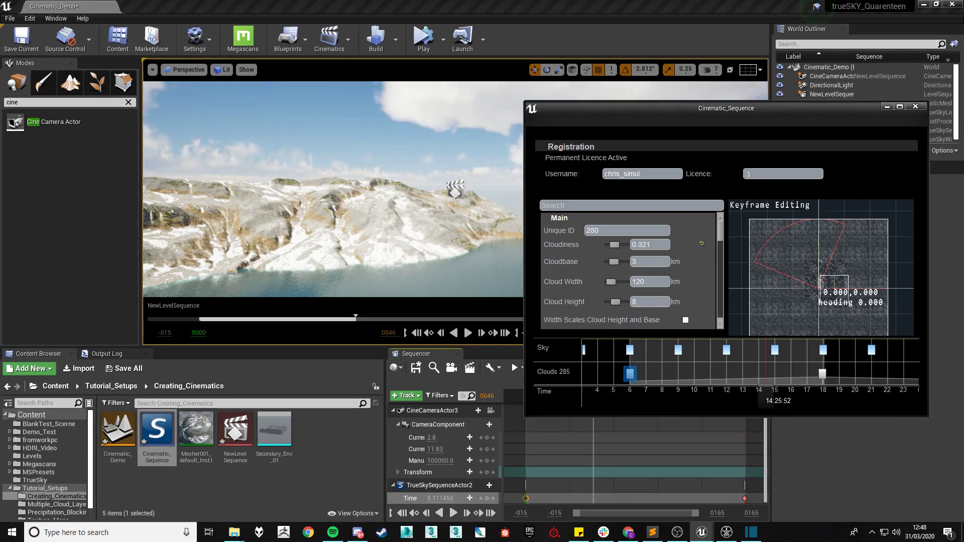
mouse_move(766, 391)
left_mouse_down()
mouse_move(678, 391)
mouse_move(808, 391)
left_mouse_up()
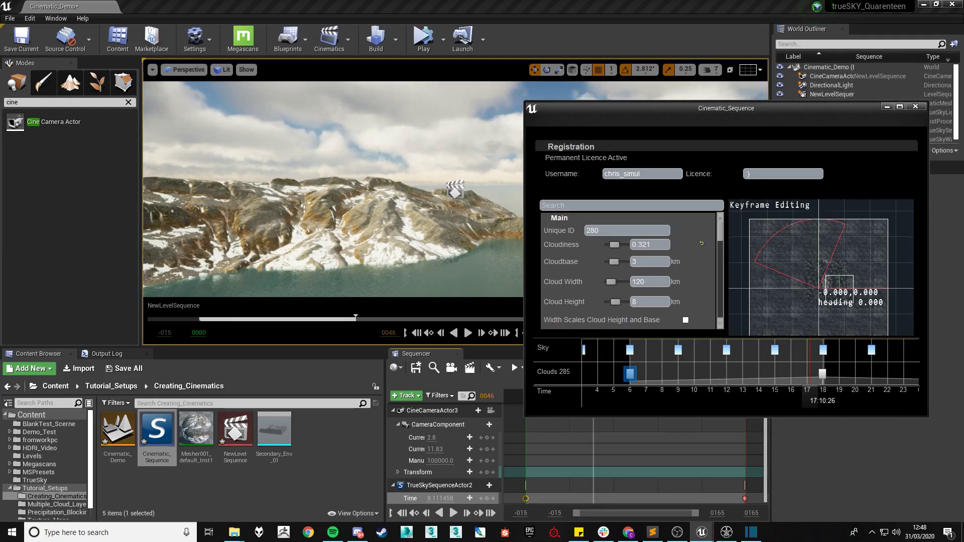
left_click(915, 106)
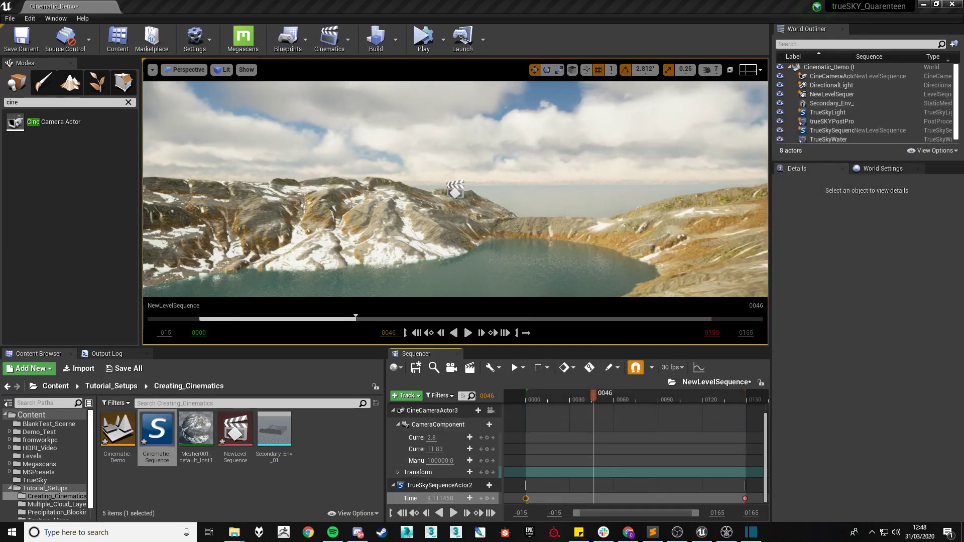
Scrub the sequence to frame 75 and create a Camera Cuts track bound to CineCameraActor3.
mouse_move(593, 393)
left_mouse_down()
mouse_move(538, 393)
mouse_move(636, 393)
left_mouse_up()
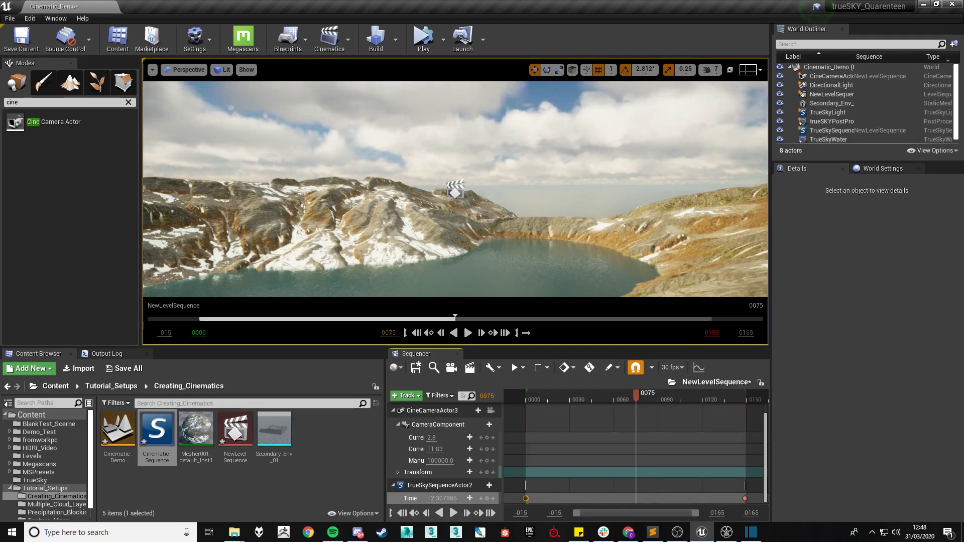
left_click(406, 395)
left_click(452, 447)
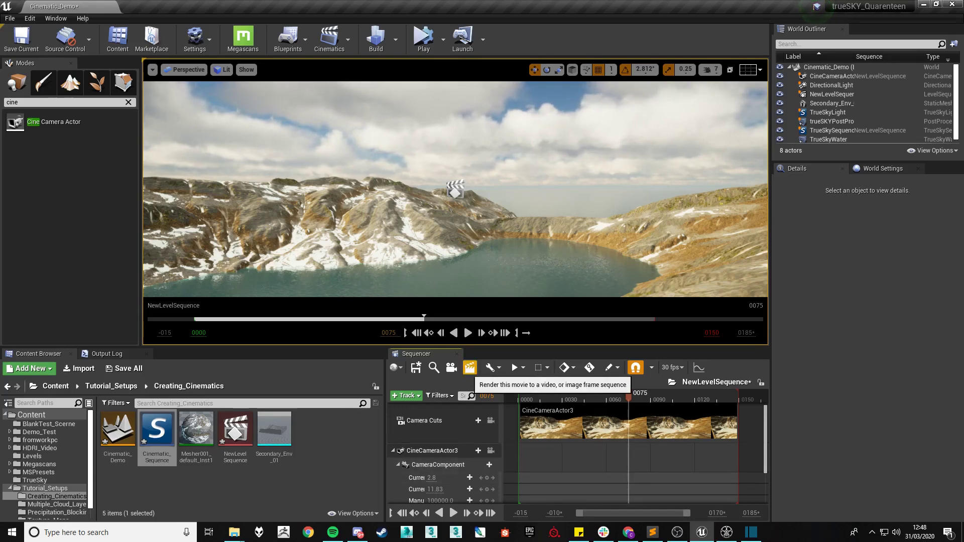
Capture NewLevelSequence as a 1280×720 JPG image sequence, saving the unsaved level and sequences first.
left_click(470, 368)
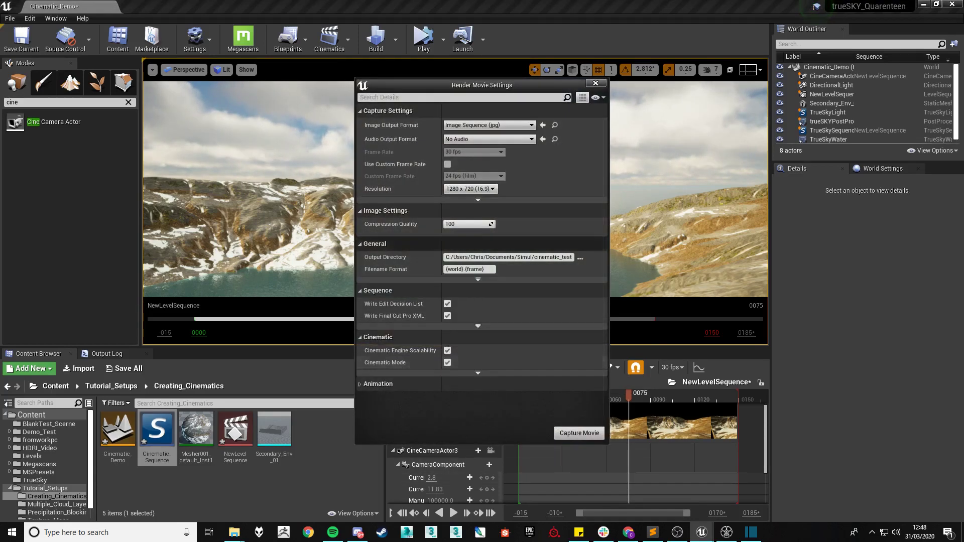
left_click_drag(490, 86, 709, 87)
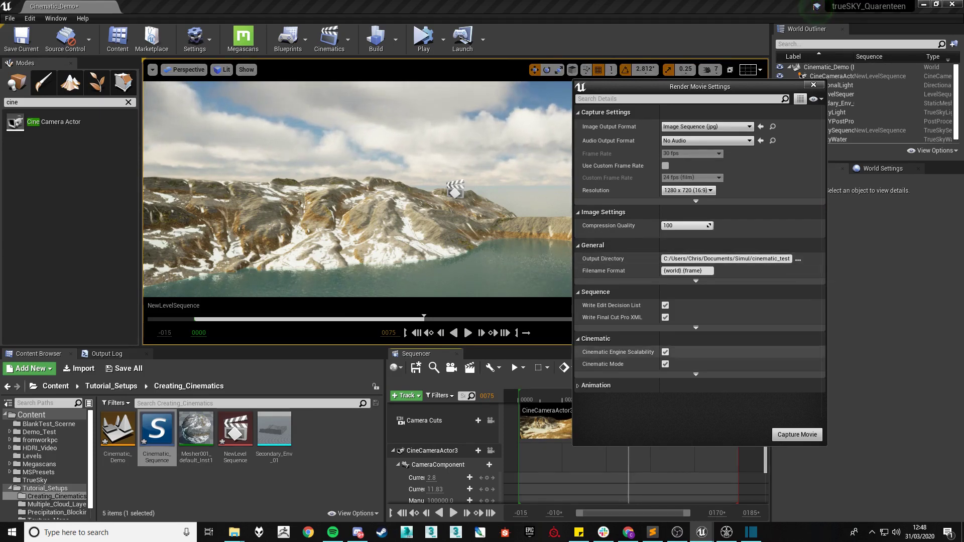
left_click(796, 434)
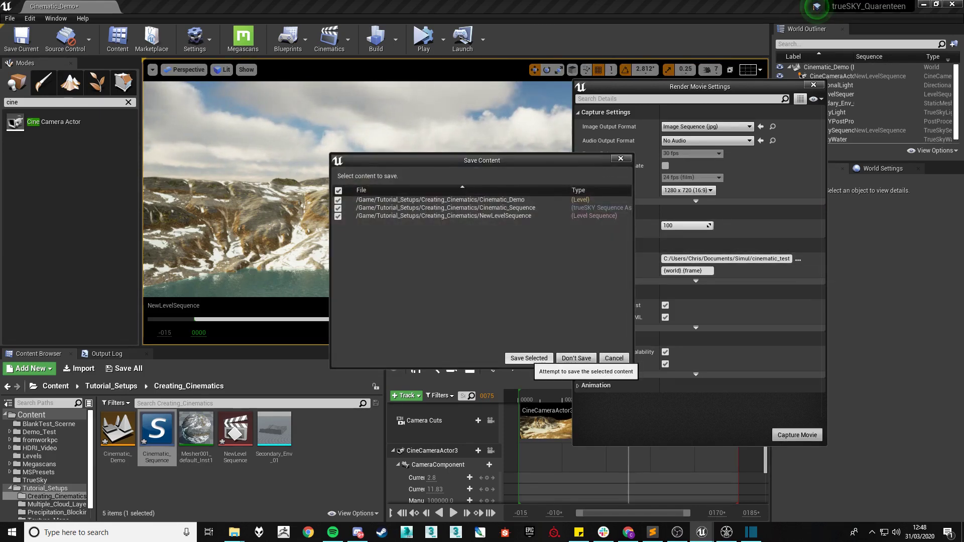
left_click(529, 358)
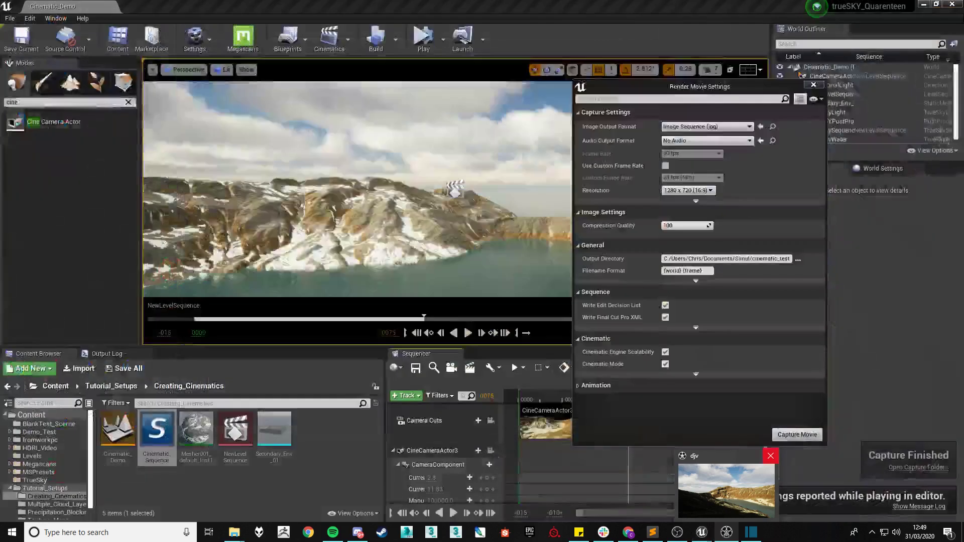
left_click(768, 456)
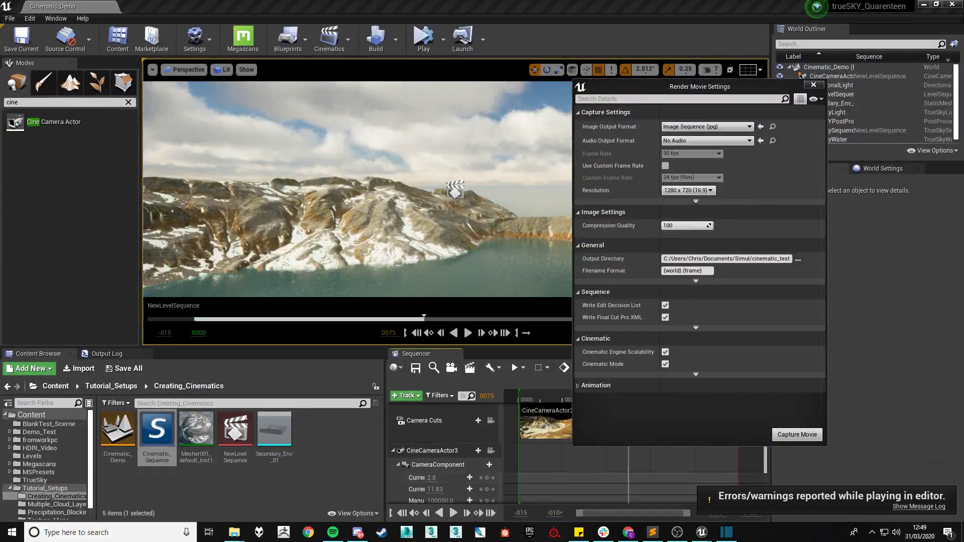
Launch DJV from Windows search and play the Cinematic_Demo.0000-0149.jpg frames at 24 fps.
key("super+s")
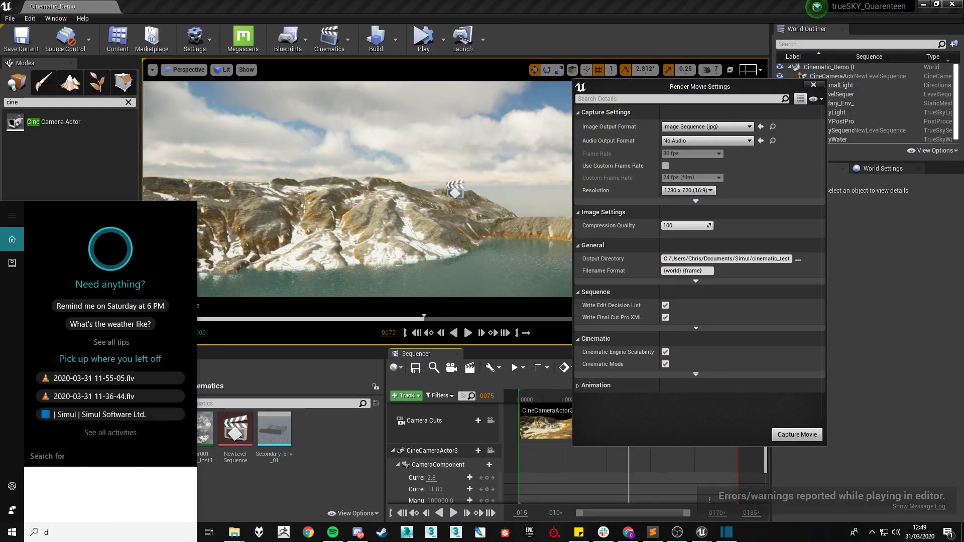
type("djv")
key("Return")
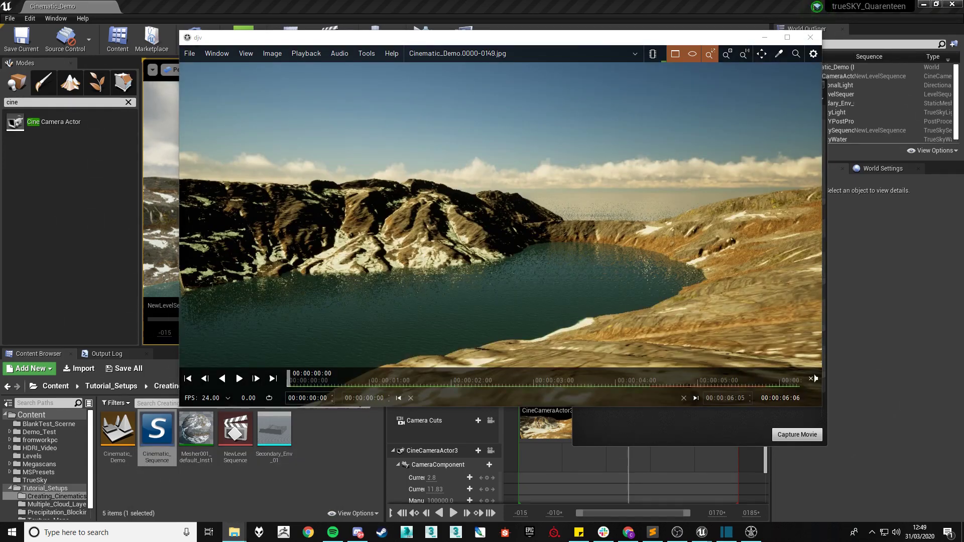
left_click(239, 378)
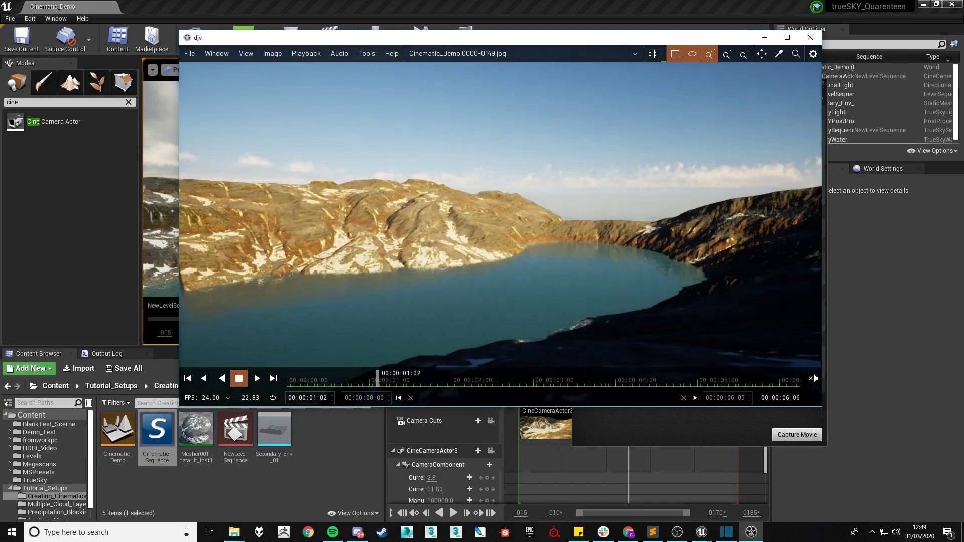